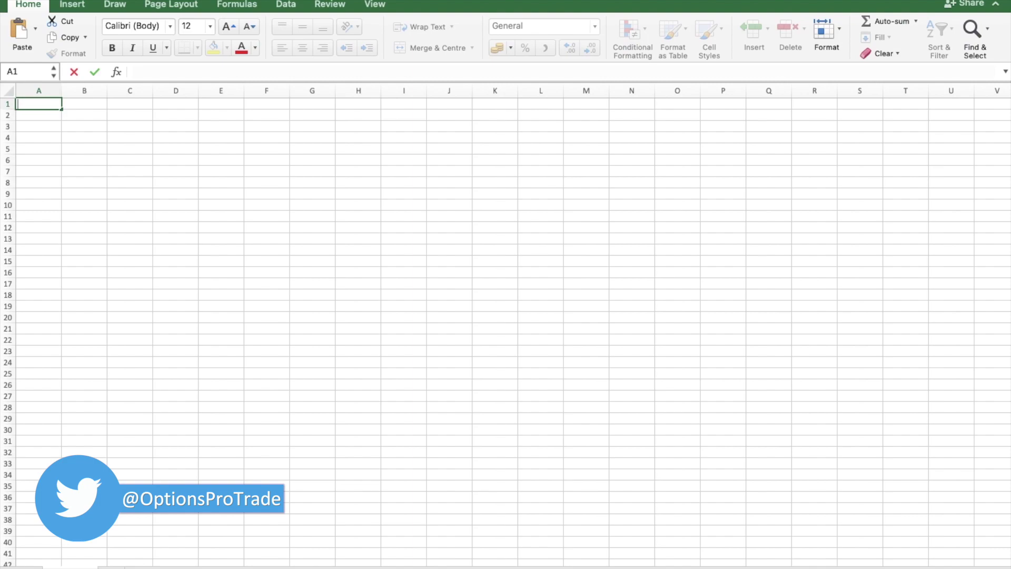
Enter the column headings Spot Level in D3 and India Vix in E3.
{"action": "left_click", "coordinate": [182, 129]}
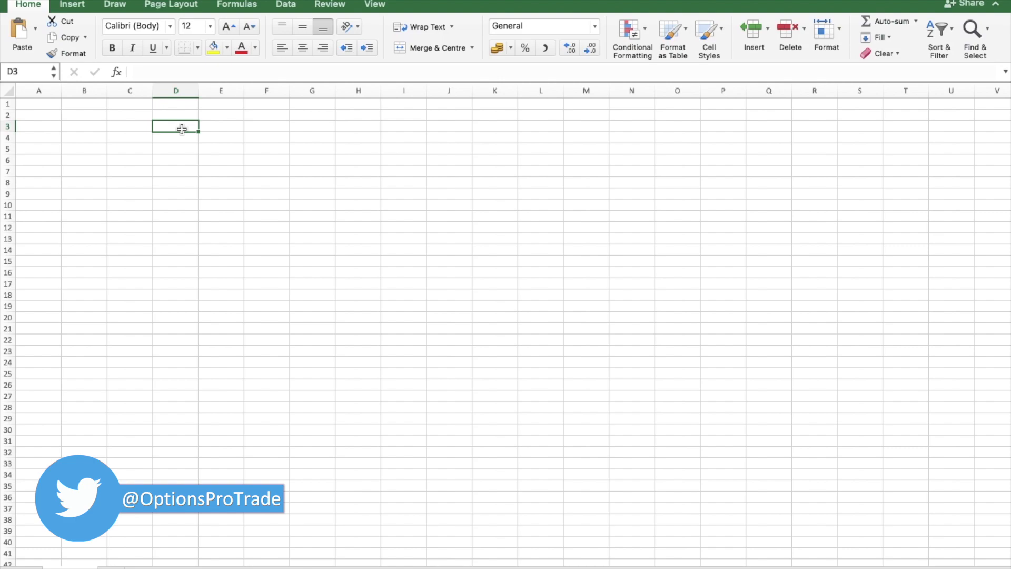
{"action": "type", "text": "Spor"}
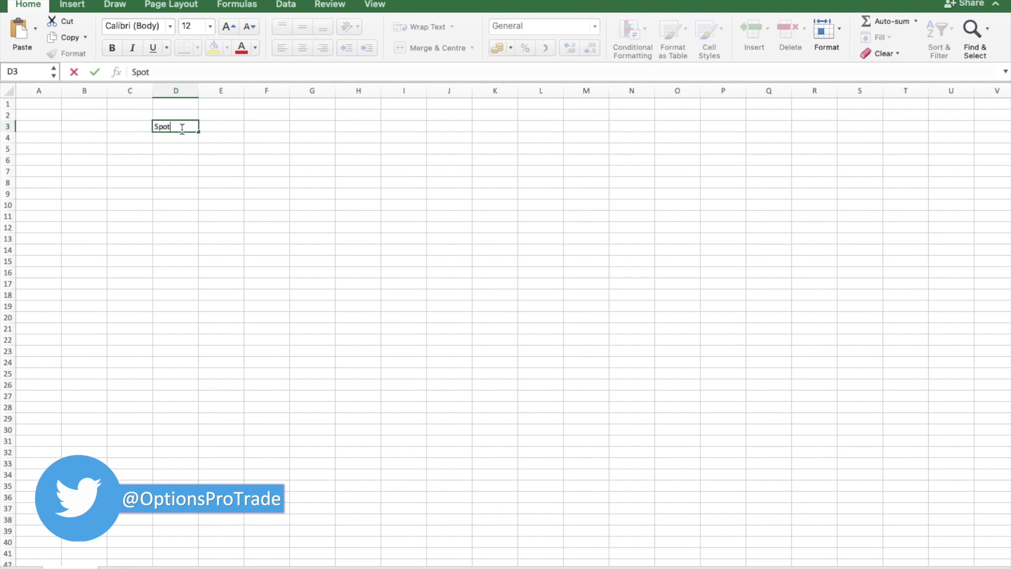
{"action": "type", "text": " Level"}
{"action": "key", "text": "Return"}
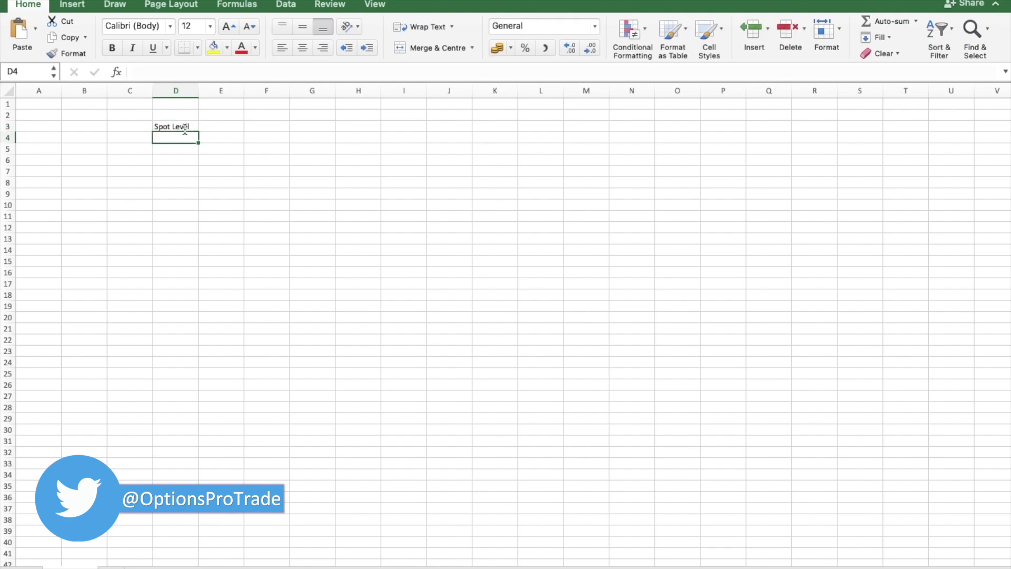
{"action": "left_click", "coordinate": [219, 125]}
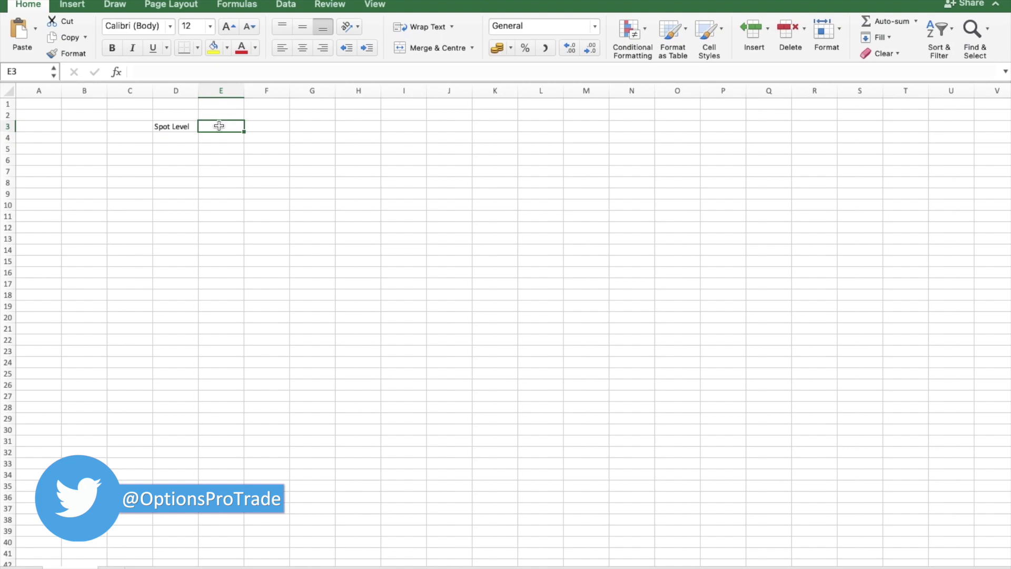
{"action": "type", "text": "India"}
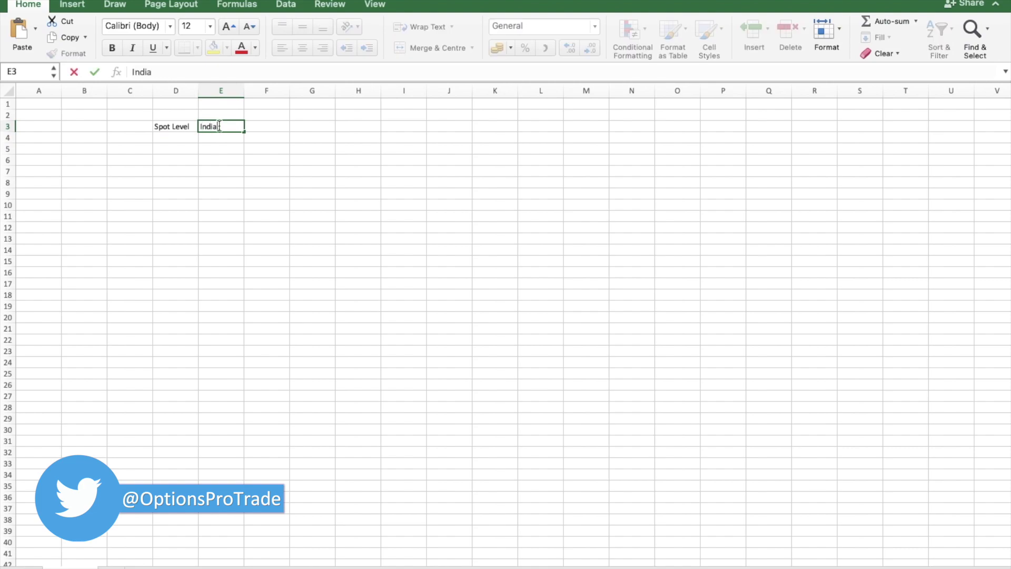
{"action": "type", "text": " VIx"}
{"action": "key", "text": "Return"}
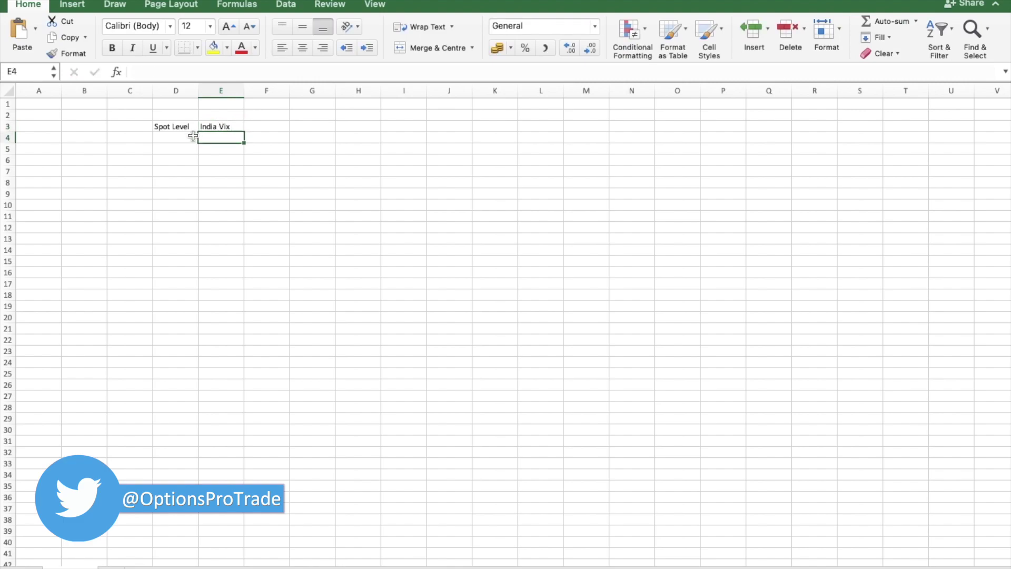
Enter the index names Nifty and Bank Nifty in C4:C5.
{"action": "left_click", "coordinate": [188, 135]}
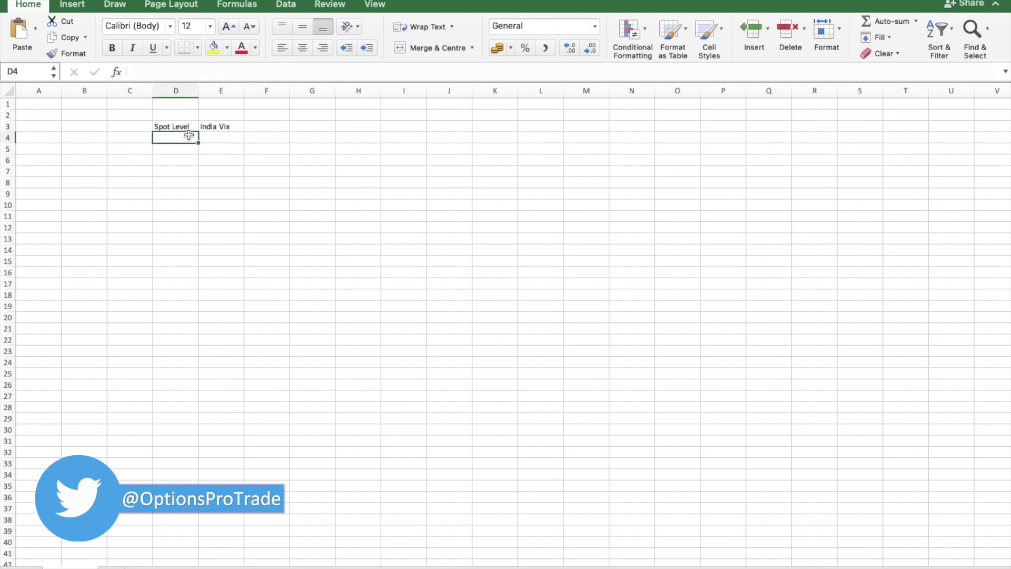
{"action": "left_click", "coordinate": [141, 137]}
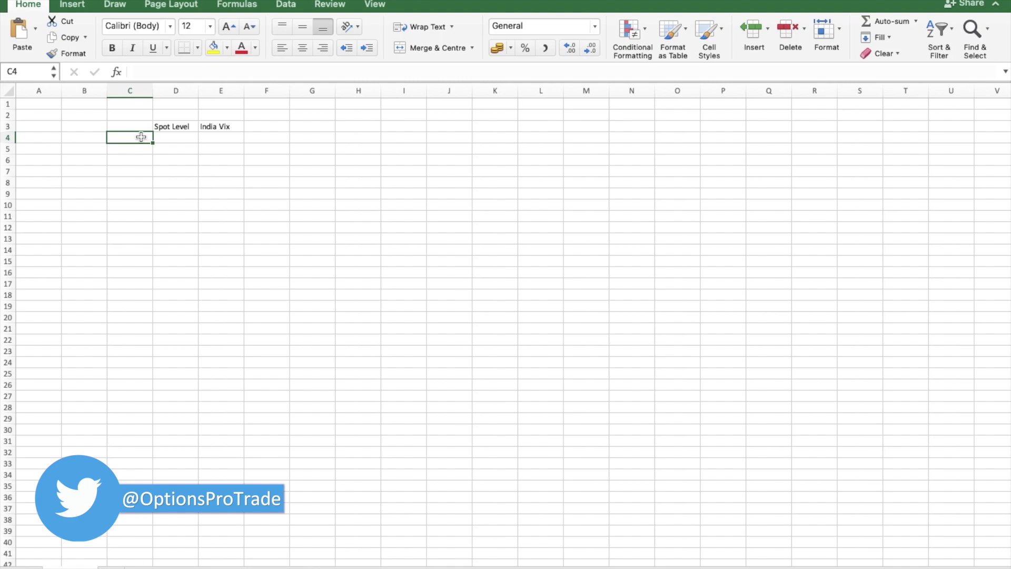
{"action": "type", "text": "Nifty"}
{"action": "key", "text": "Return"}
{"action": "type", "text": "Bank Nifty"}
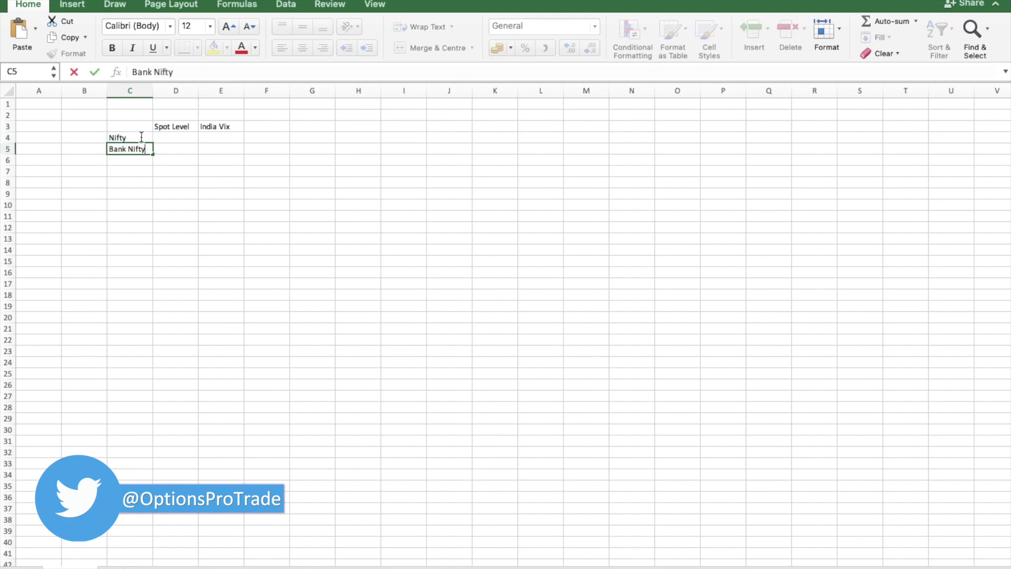
Fill in spot levels 15030 and 35500 and India Vix of 22% for both indices.
{"action": "left_click", "coordinate": [171, 136]}
{"action": "type", "text": "1"}
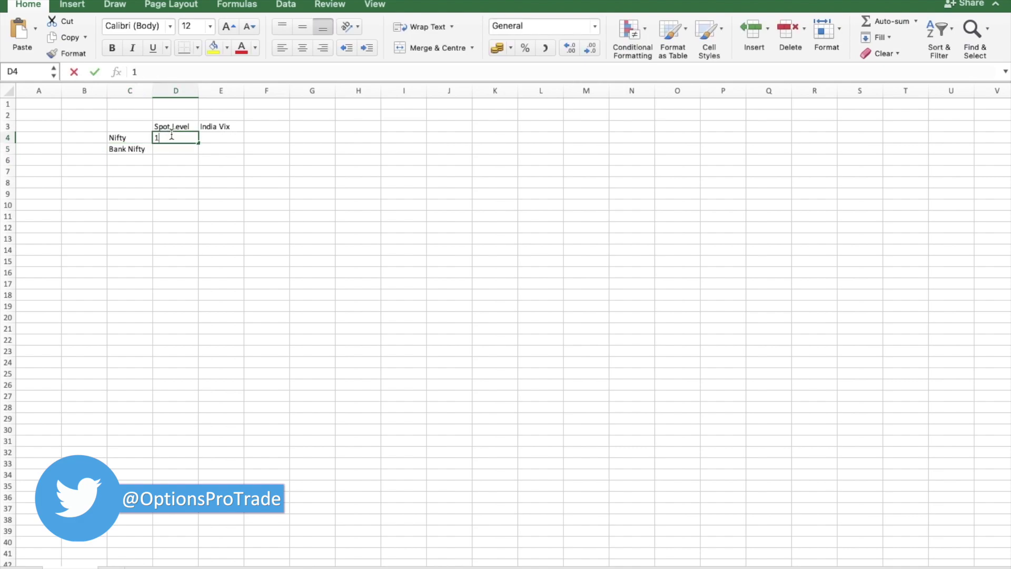
{"action": "type", "text": "5030"}
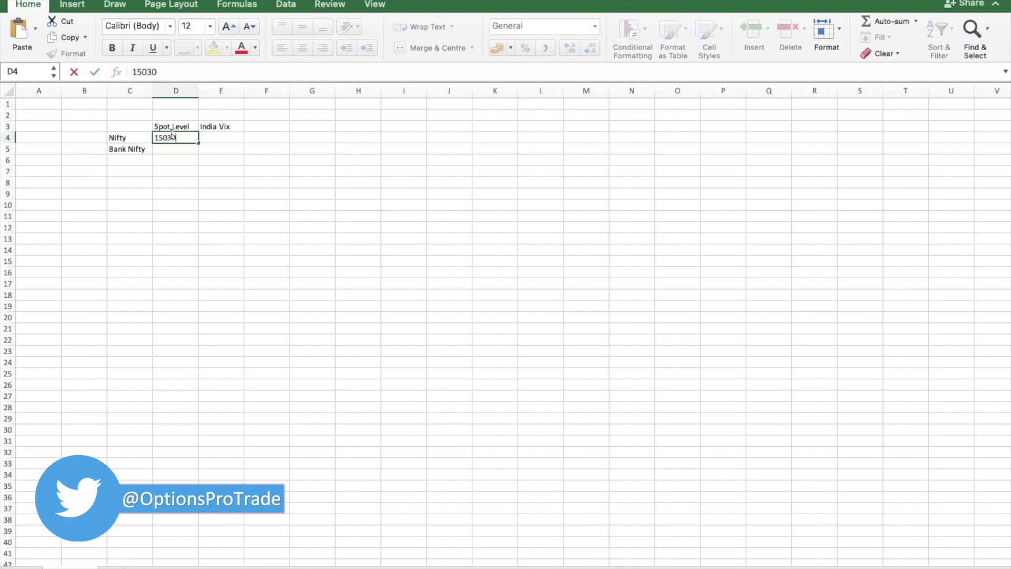
{"action": "key", "text": "Return"}
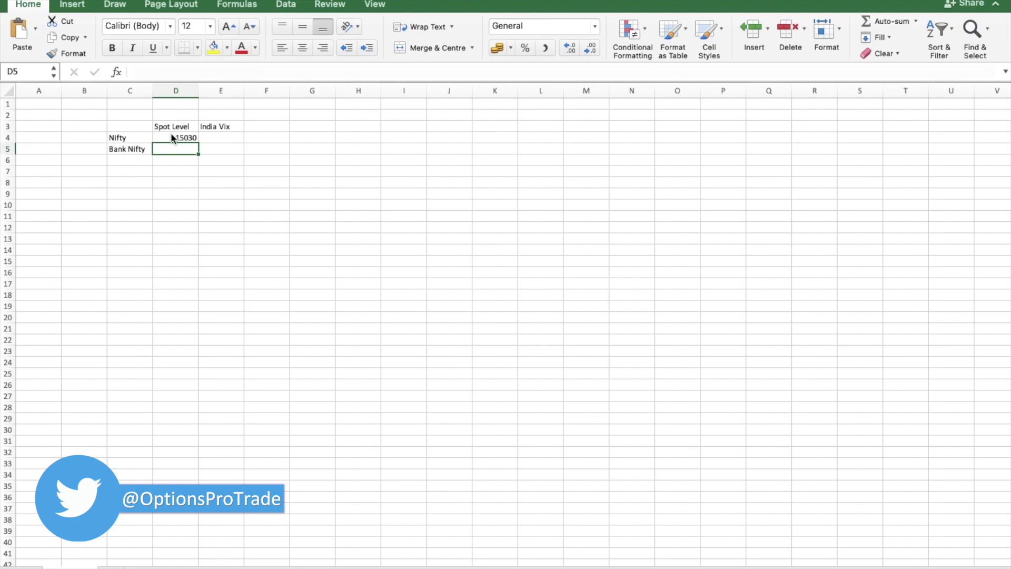
{"action": "type", "text": "35500"}
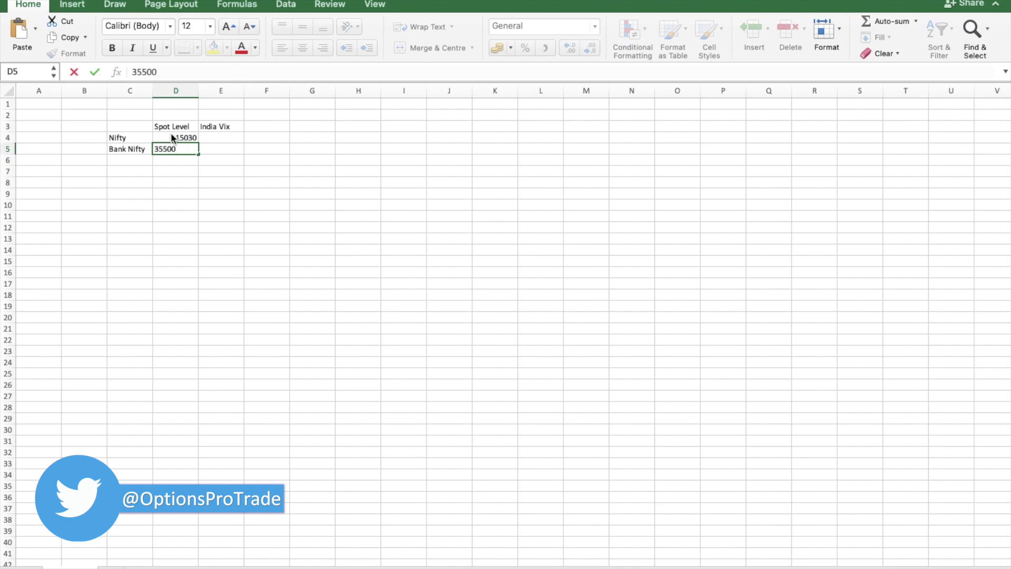
{"action": "key", "text": "Return"}
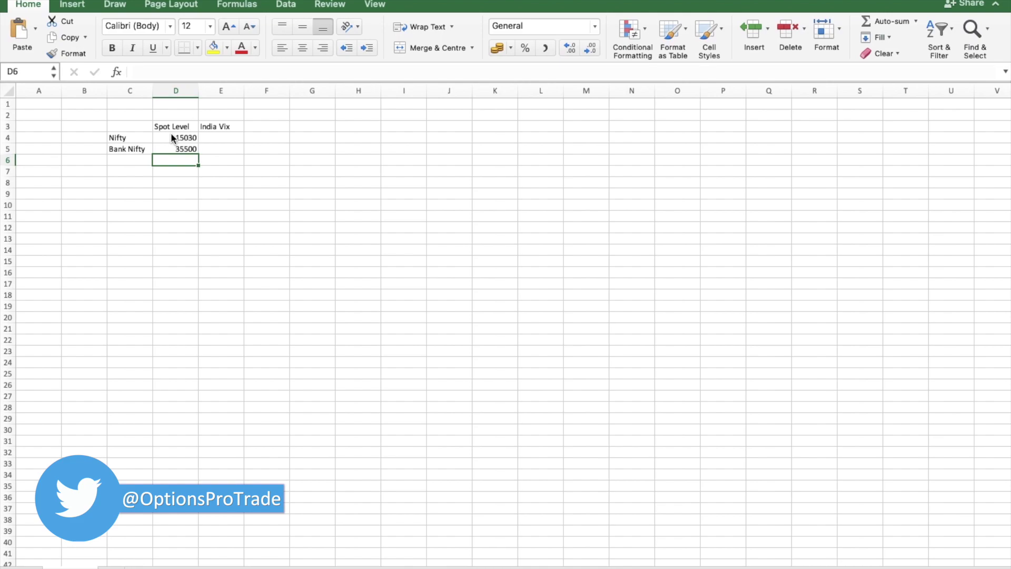
{"action": "left_click", "coordinate": [235, 136]}
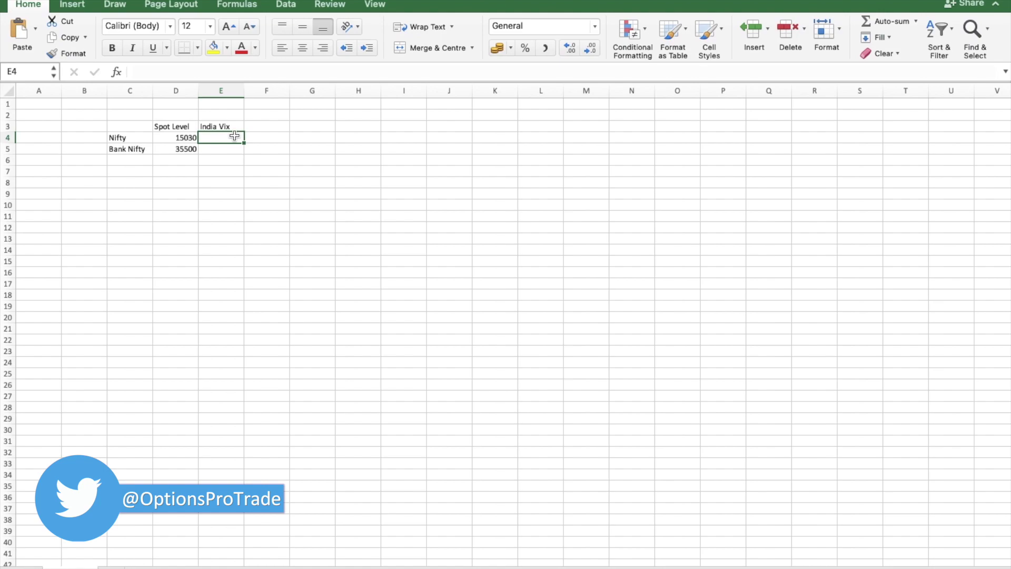
{"action": "type", "text": "22"}
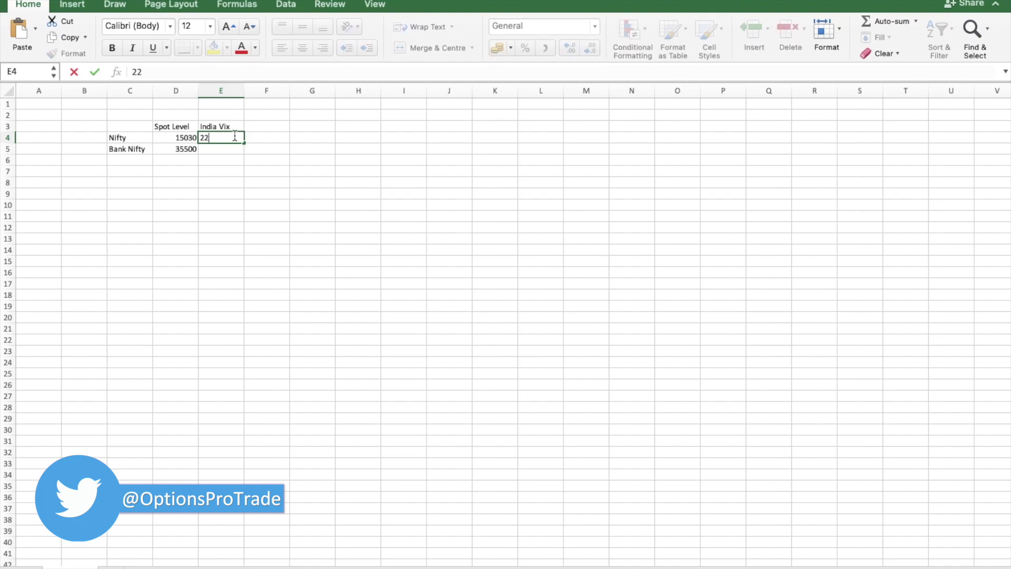
{"action": "type", "text": "%"}
{"action": "key", "text": "Return"}
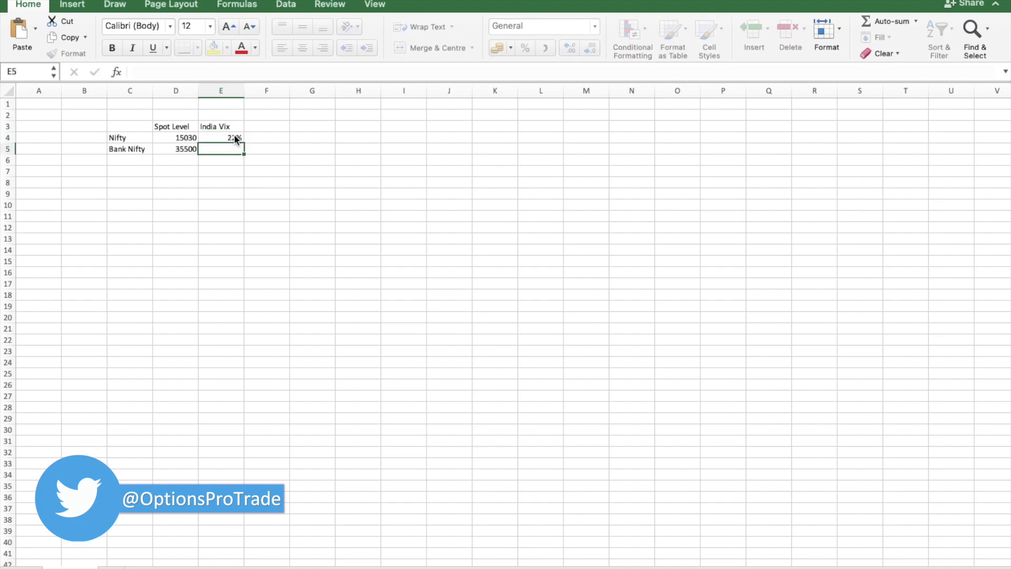
{"action": "type", "text": "22%"}
{"action": "key", "text": "Tab"}
{"action": "key", "text": "Up"}
{"action": "key", "text": "Up"}
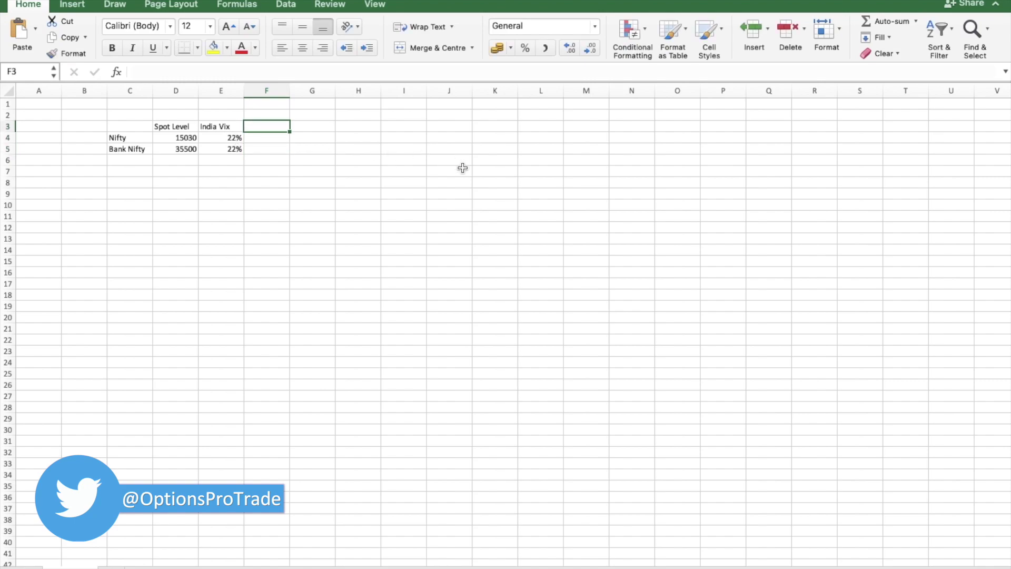
Label F3 'Upper Level' and G3 'Lower Level'.
{"action": "type", "text": "An"}
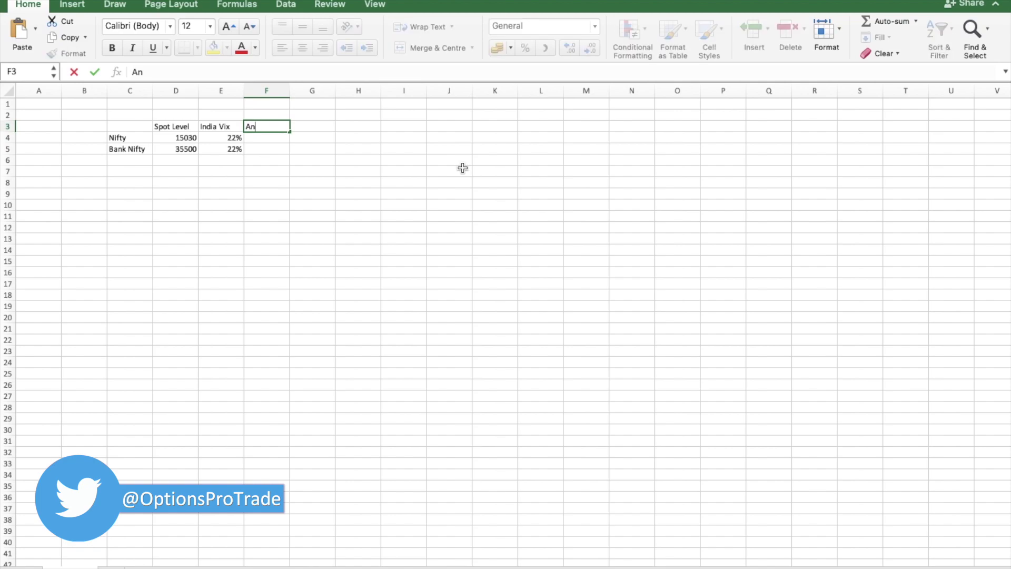
{"action": "type", "text": "nual Level"}
{"action": "key", "text": "Return"}
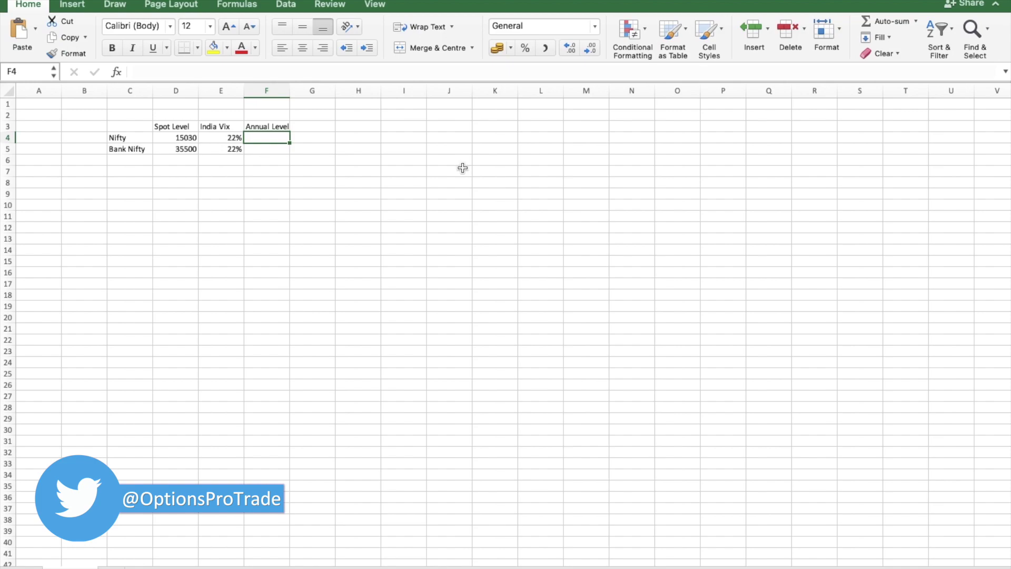
{"action": "type", "text": "="}
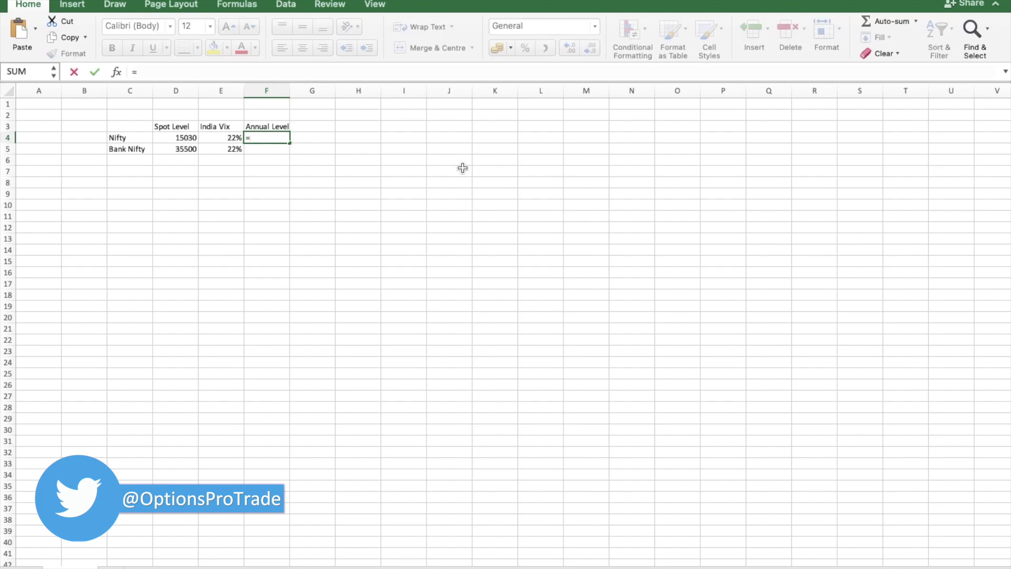
{"action": "key", "text": "Escape"}
{"action": "key", "text": "Up"}
{"action": "type", "text": "Upper Range"}
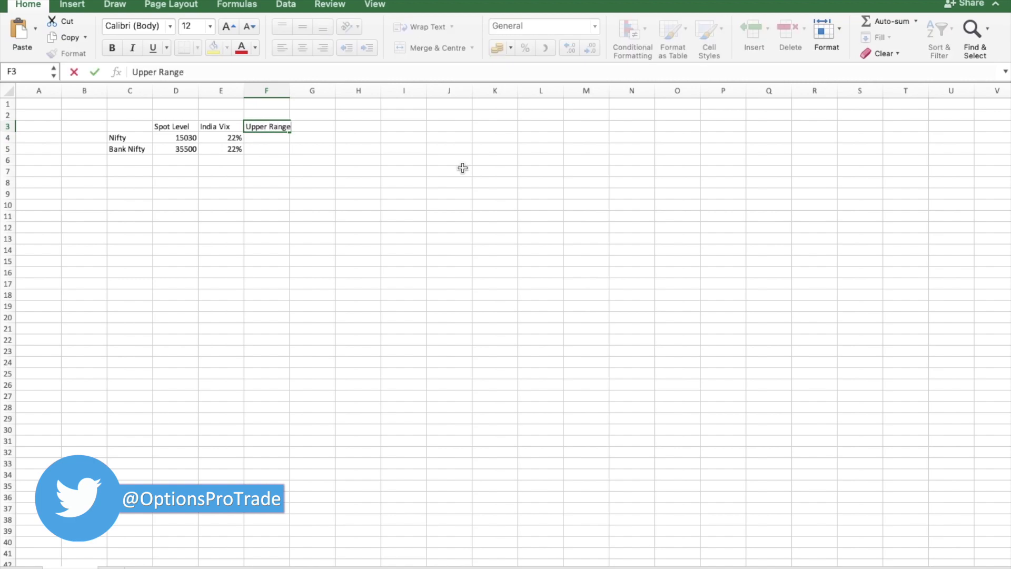
{"action": "key", "text": "Tab"}
{"action": "type", "text": "Lower"}
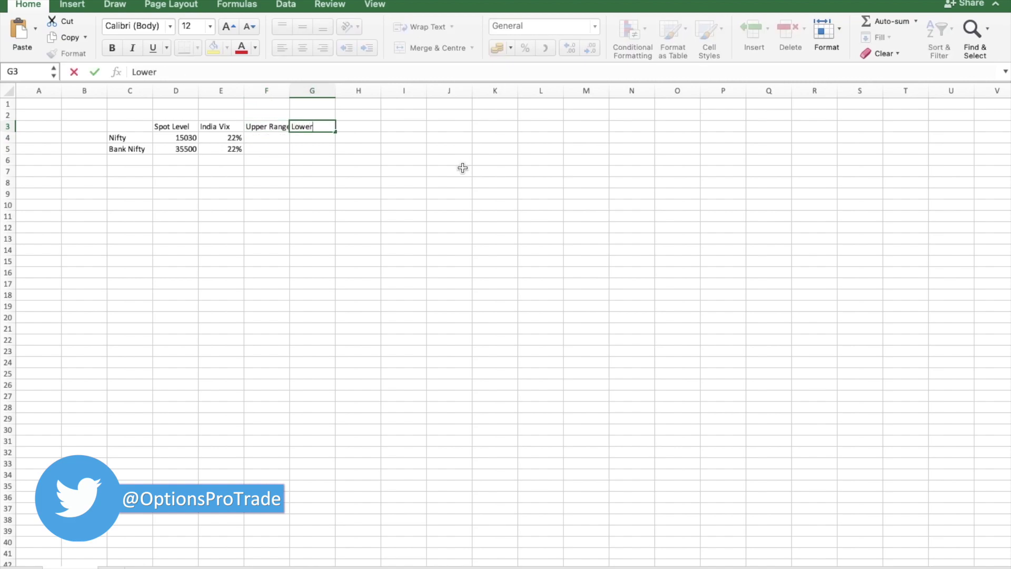
{"action": "type", "text": " Level"}
{"action": "key", "text": "Return"}
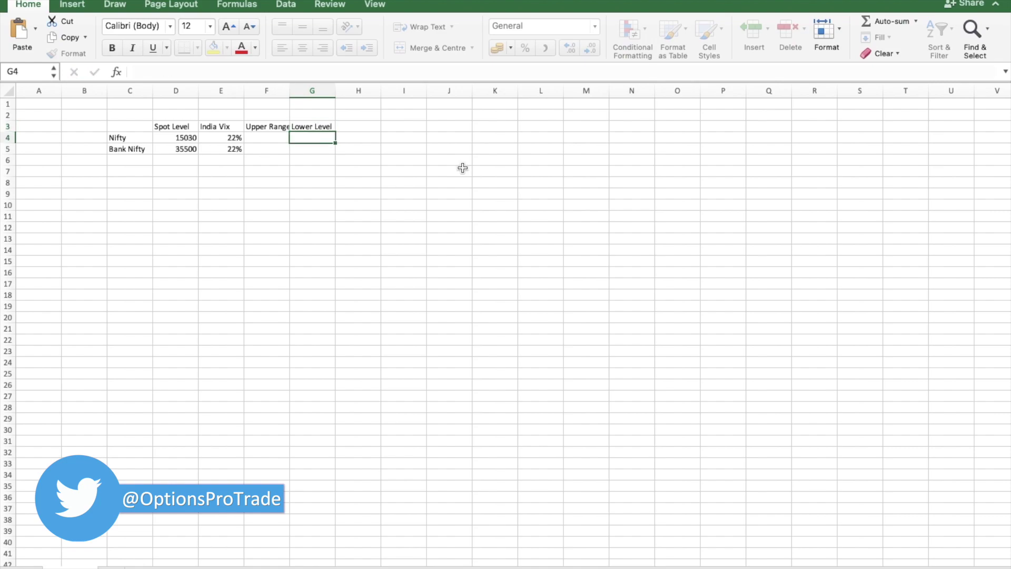
{"action": "key", "text": "Left"}
{"action": "key", "text": "Up"}
{"action": "left_click", "coordinate": [349, 71]}
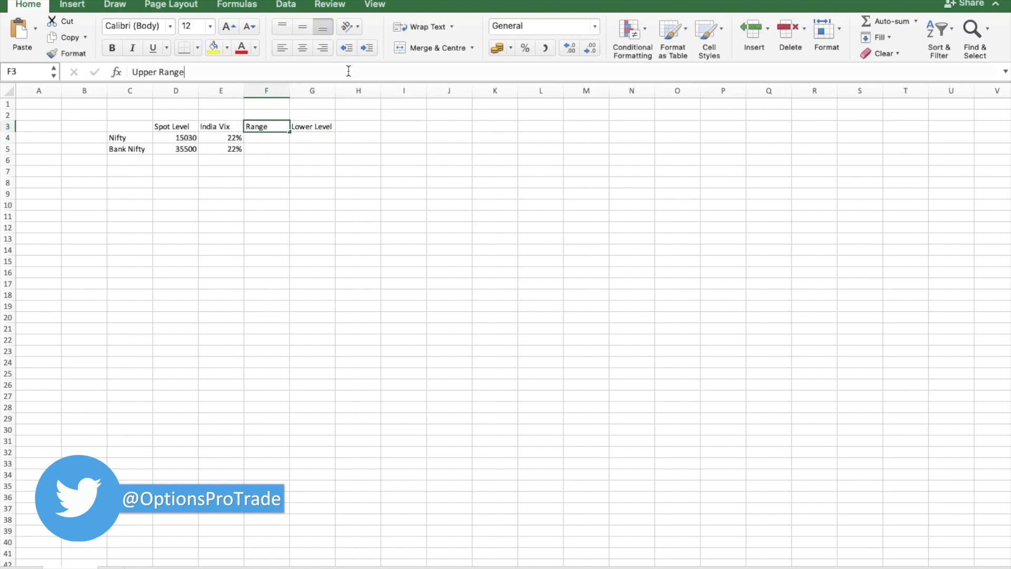
{"action": "key", "text": "BackSpace"}
{"action": "key", "text": "BackSpace"}
{"action": "key", "text": "BackSpace"}
{"action": "key", "text": "BackSpace"}
{"action": "key", "text": "BackSpace"}
{"action": "type", "text": "Leve"}
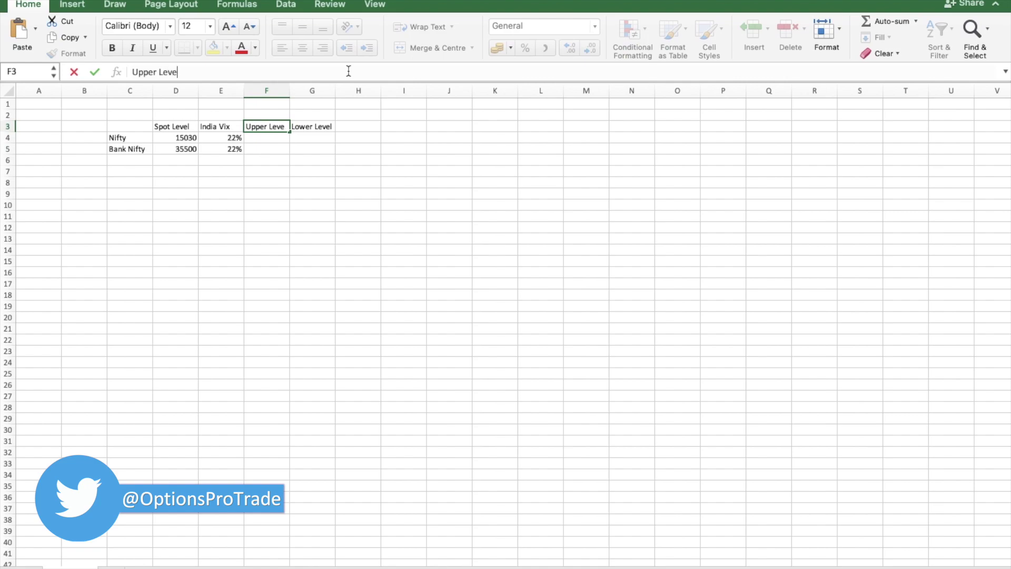
{"action": "type", "text": "l"}
{"action": "key", "text": "Return"}
Merge and centre F2:G2 and title it 'Annual'.
{"action": "key", "text": "Up"}
{"action": "key", "text": "Up"}
{"action": "key", "text": "shift+Right"}
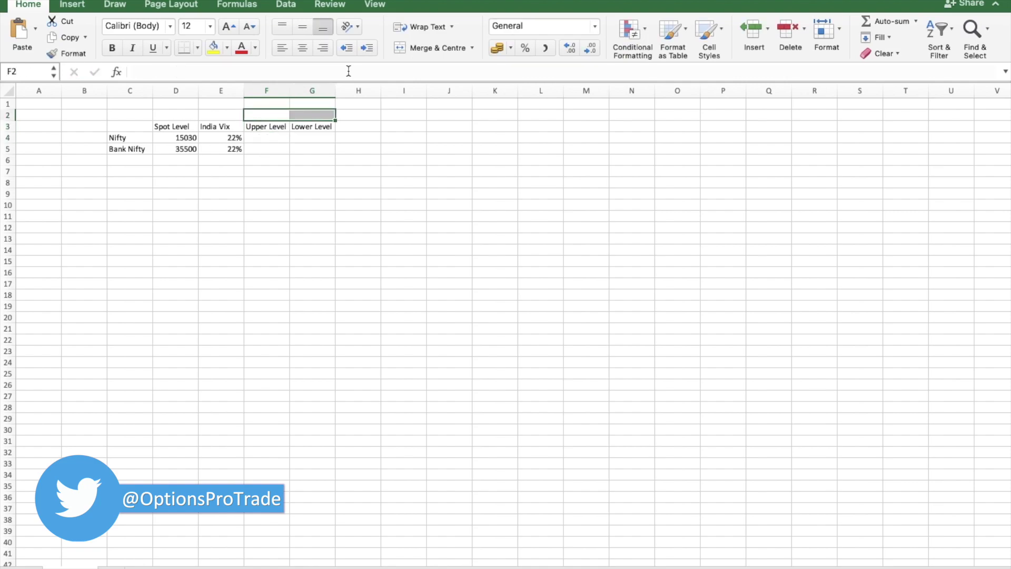
{"action": "left_click", "coordinate": [422, 47]}
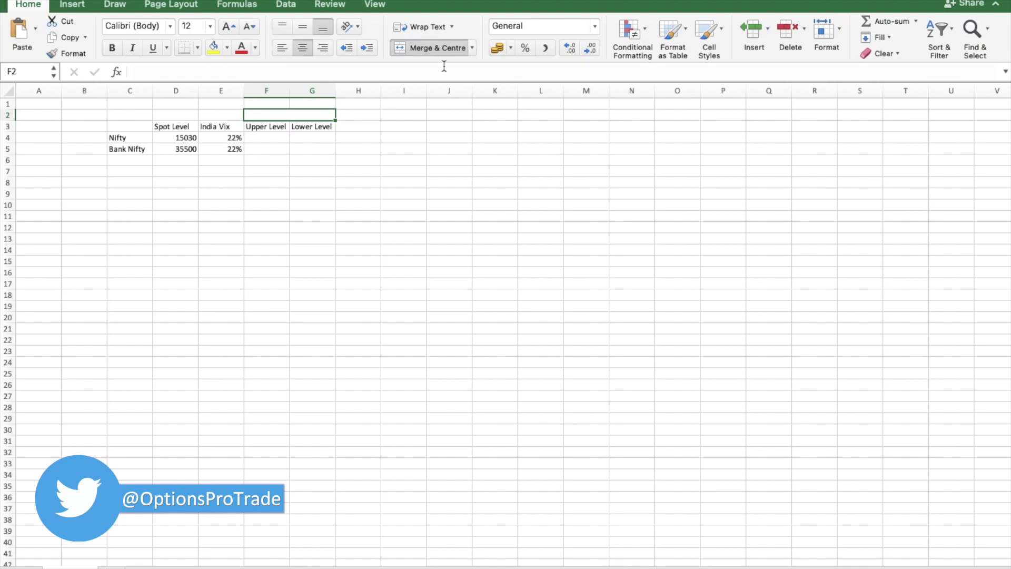
{"action": "type", "text": "Annual"}
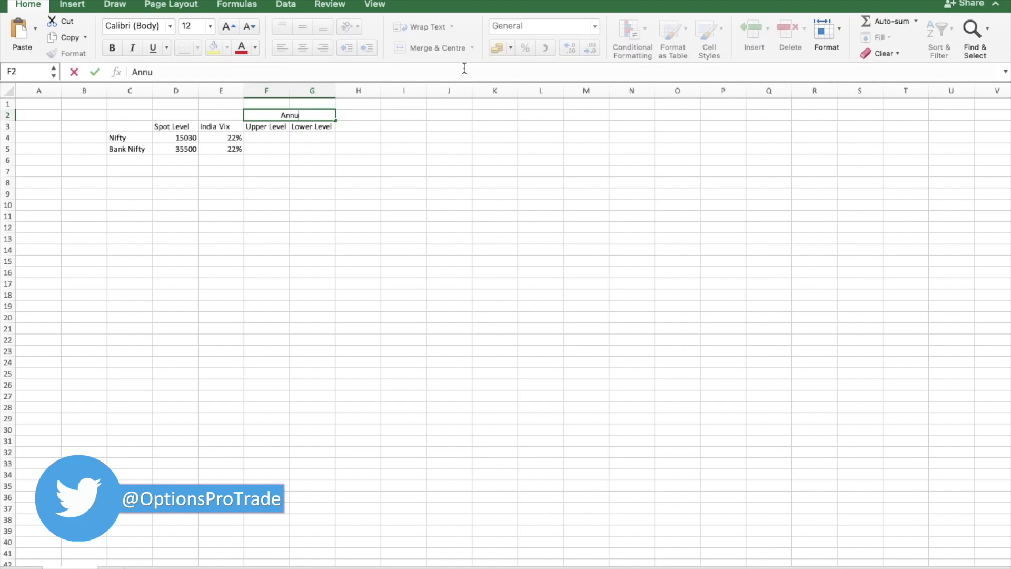
{"action": "key", "text": "Return"}
{"action": "key", "text": "Return"}
Enter =(D4+(D4*E4)) in F4, giving Nifty's annual upper level of 18336.6.
{"action": "type", "text": "="}
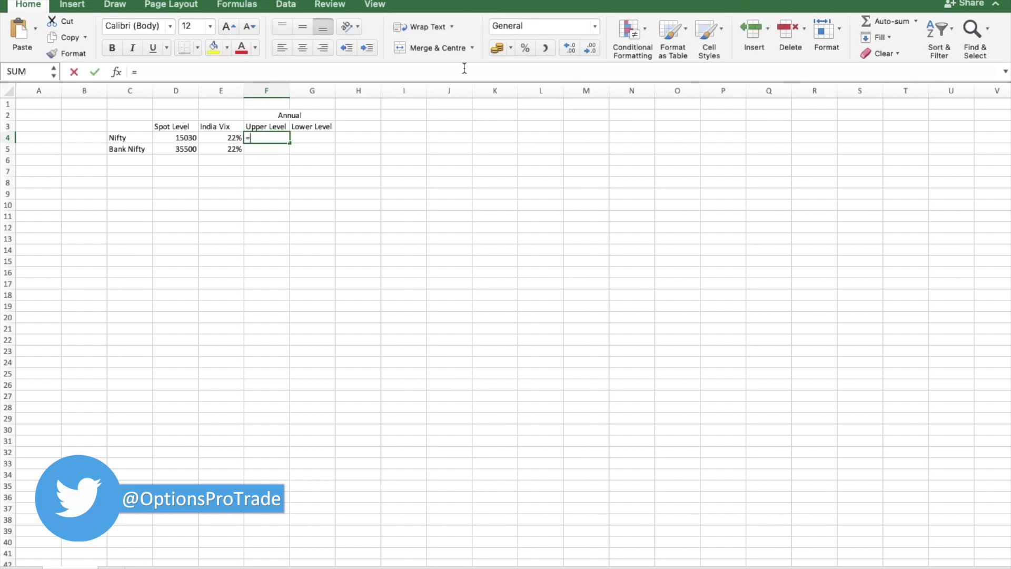
{"action": "key", "text": "Left"}
{"action": "key", "text": "Left"}
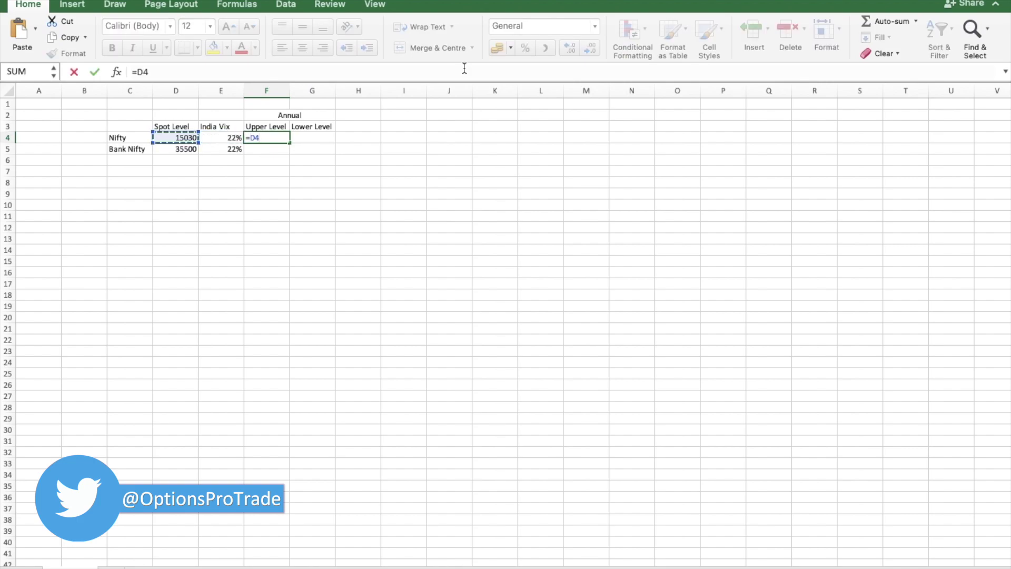
{"action": "key", "text": "BackSpace"}
{"action": "key", "text": "BackSpace"}
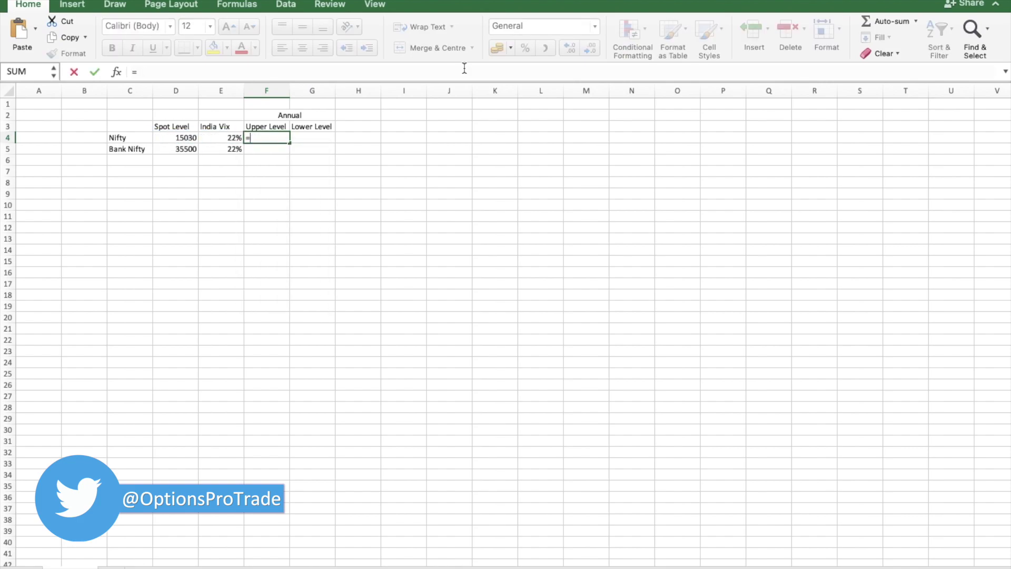
{"action": "type", "text": "("}
{"action": "key", "text": "Left"}
{"action": "key", "text": "Left"}
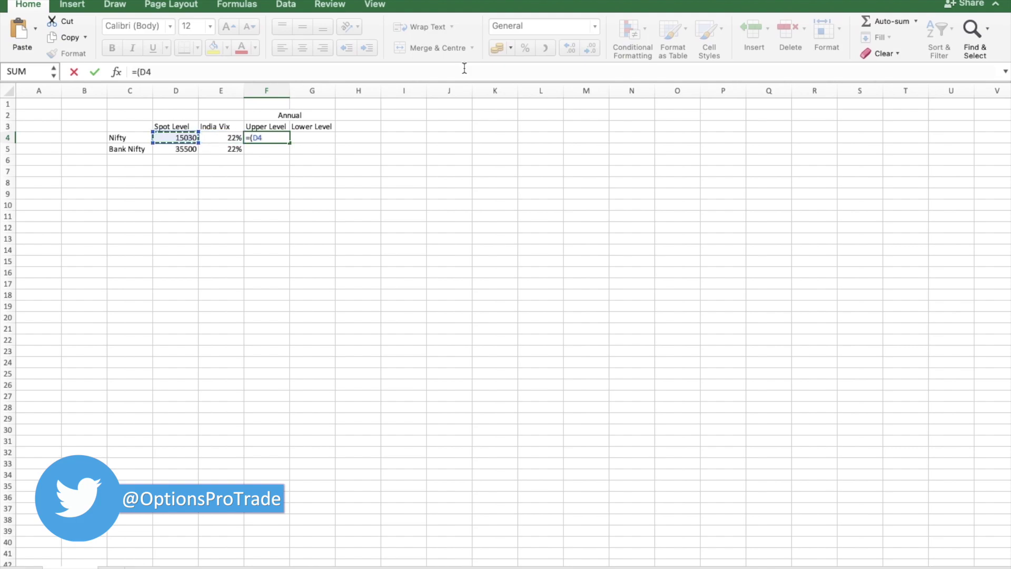
{"action": "type", "text": "+("}
{"action": "key", "text": "Left"}
{"action": "key", "text": "Left"}
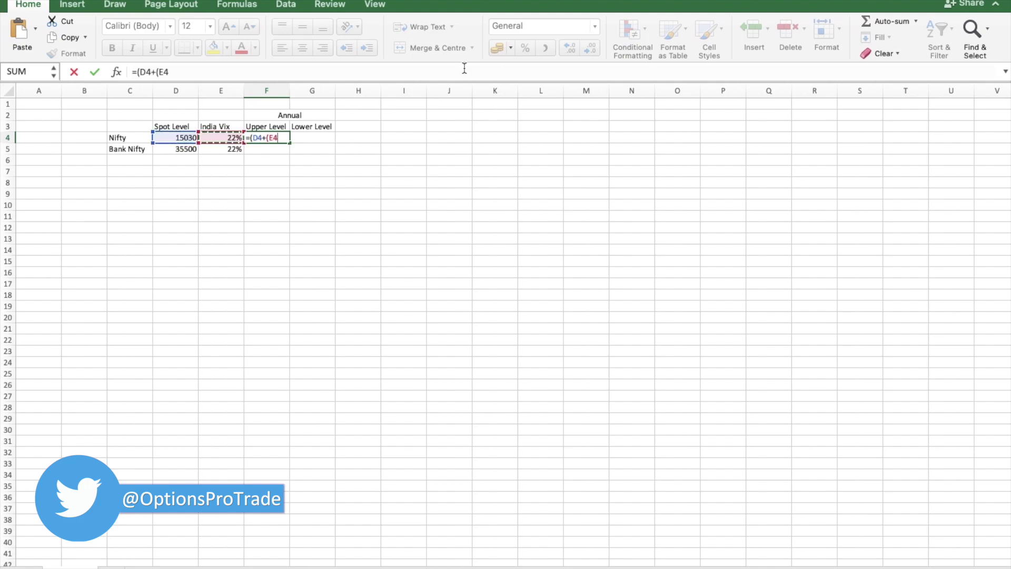
{"action": "type", "text": "*"}
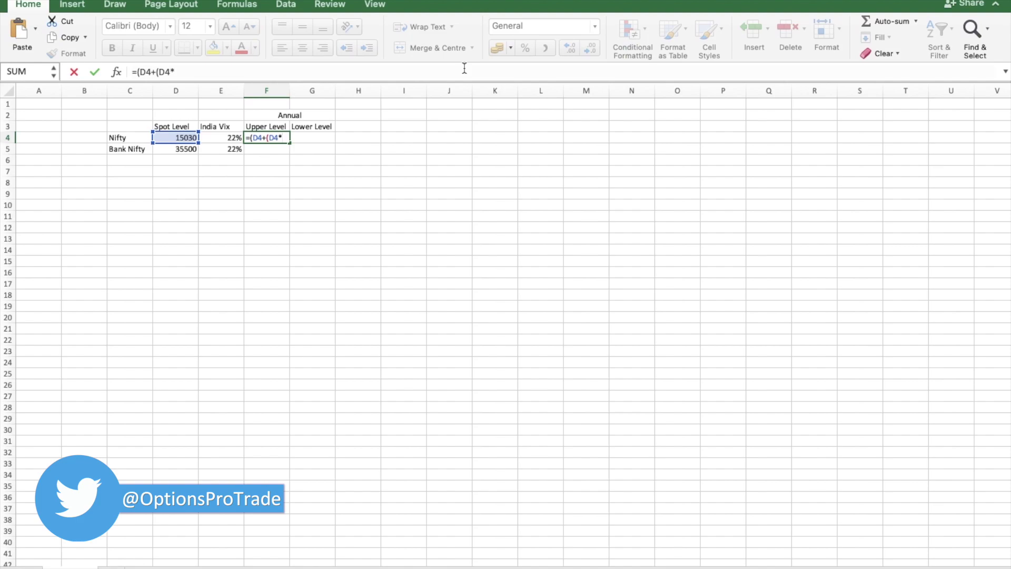
{"action": "key", "text": "Left"}
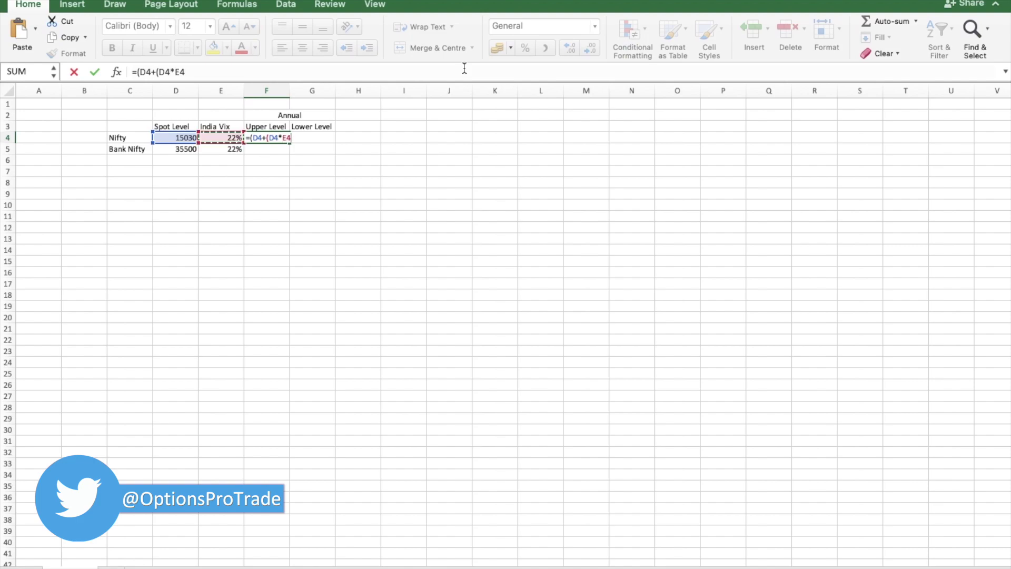
{"action": "type", "text": "))"}
{"action": "key", "text": "Return"}
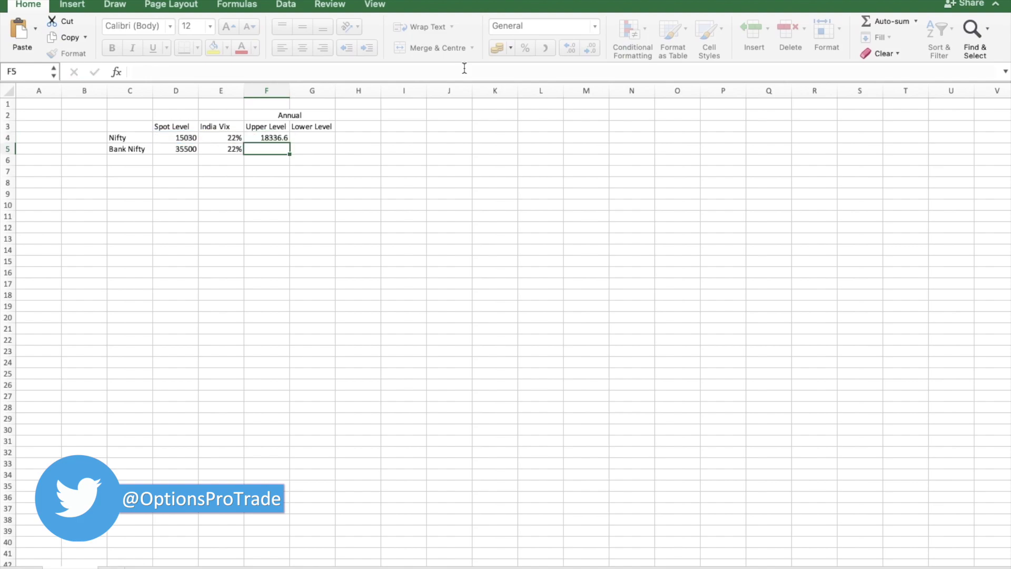
{"action": "key", "text": "Up"}
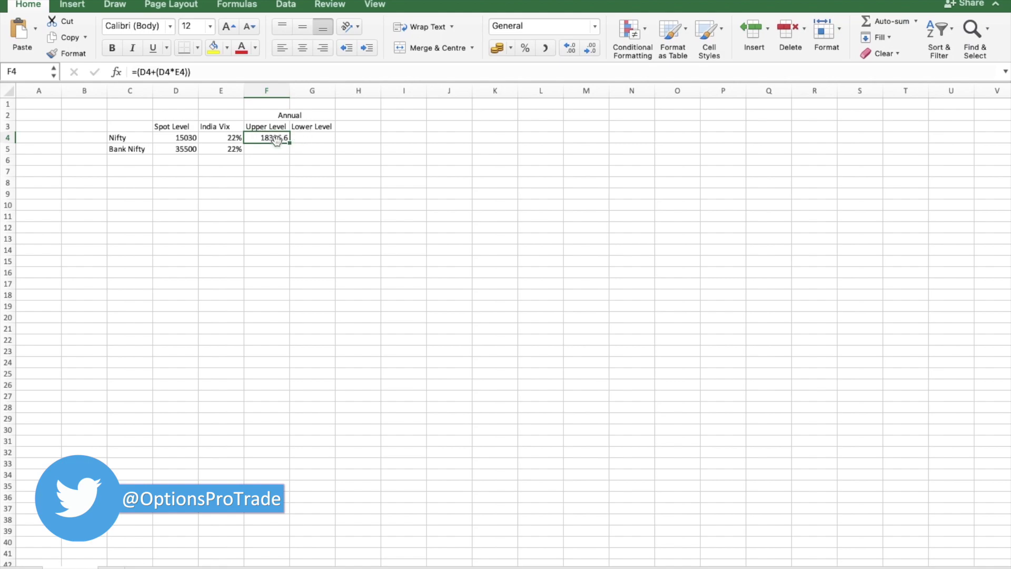
{"action": "left_click", "coordinate": [309, 139]}
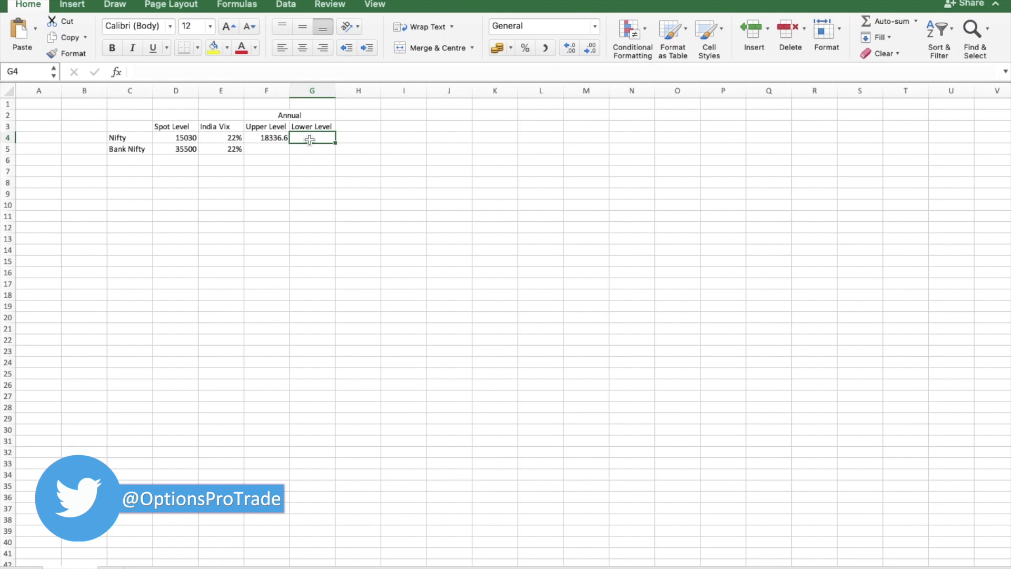
Enter =(D4-(D4*E4)) in G4, giving Nifty's annual lower level of 11723.4.
{"action": "type", "text": "=("}
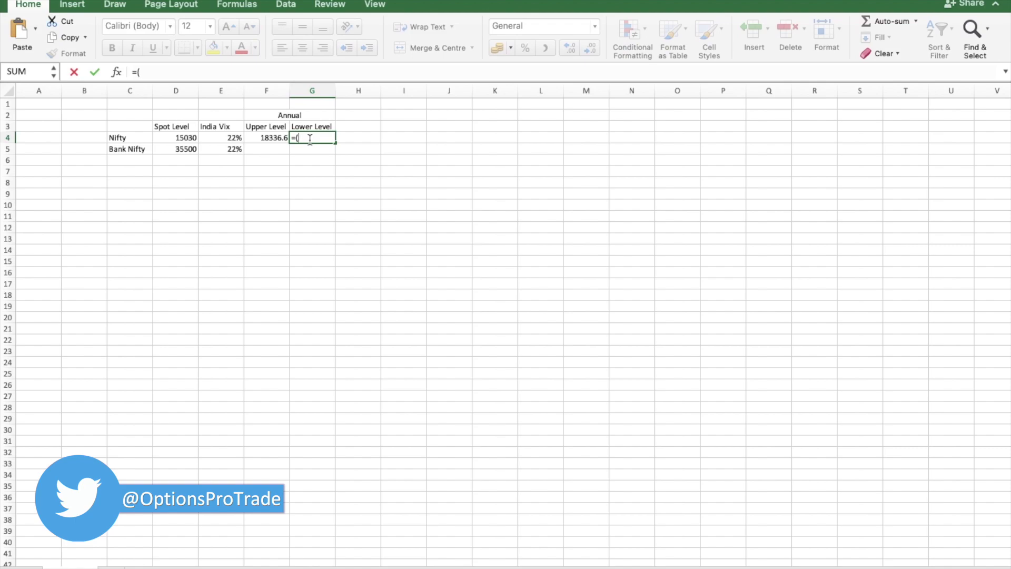
{"action": "key", "text": "Left"}
{"action": "key", "text": "Left"}
{"action": "key", "text": "Left"}
{"action": "type", "text": "-"}
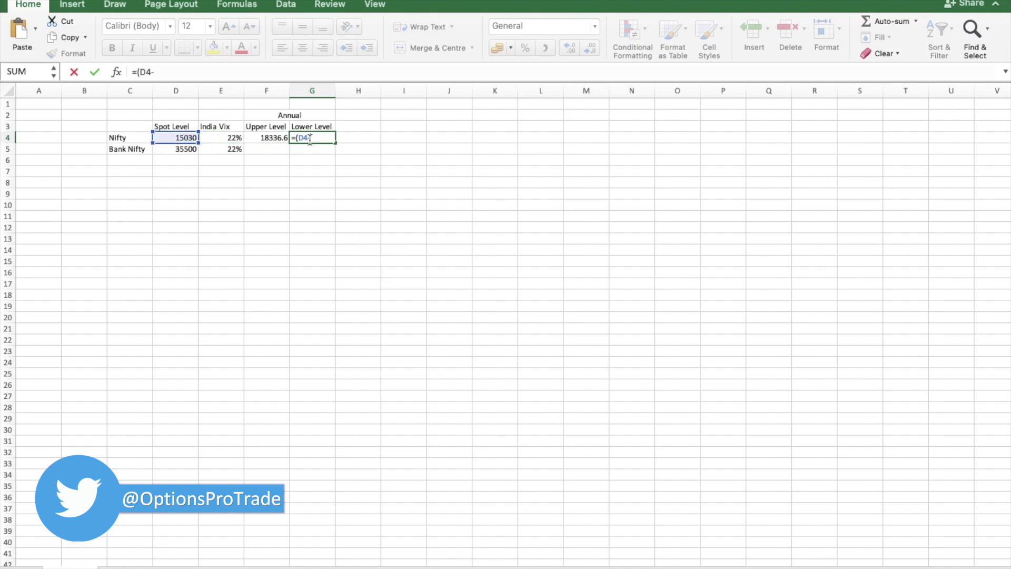
{"action": "type", "text": "("}
{"action": "key", "text": "Left"}
{"action": "key", "text": "Left"}
{"action": "key", "text": "Left"}
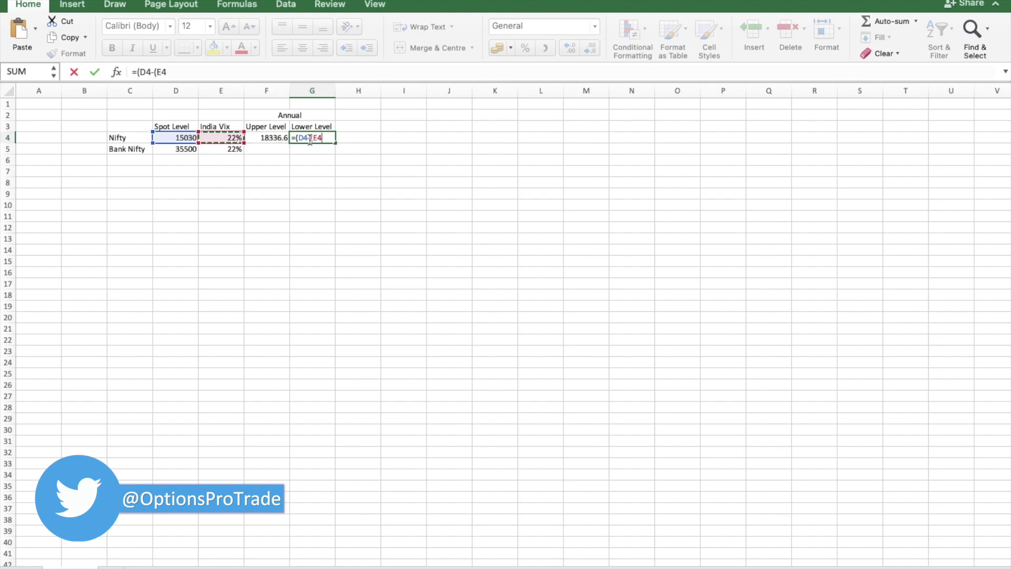
{"action": "type", "text": "*"}
{"action": "key", "text": "Left"}
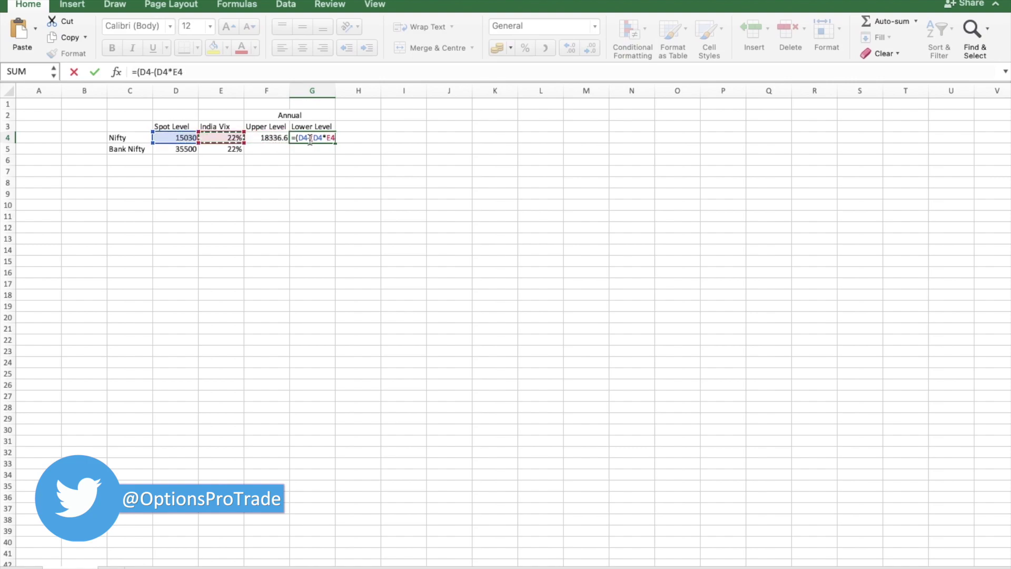
{"action": "type", "text": "))"}
{"action": "key", "text": "Return"}
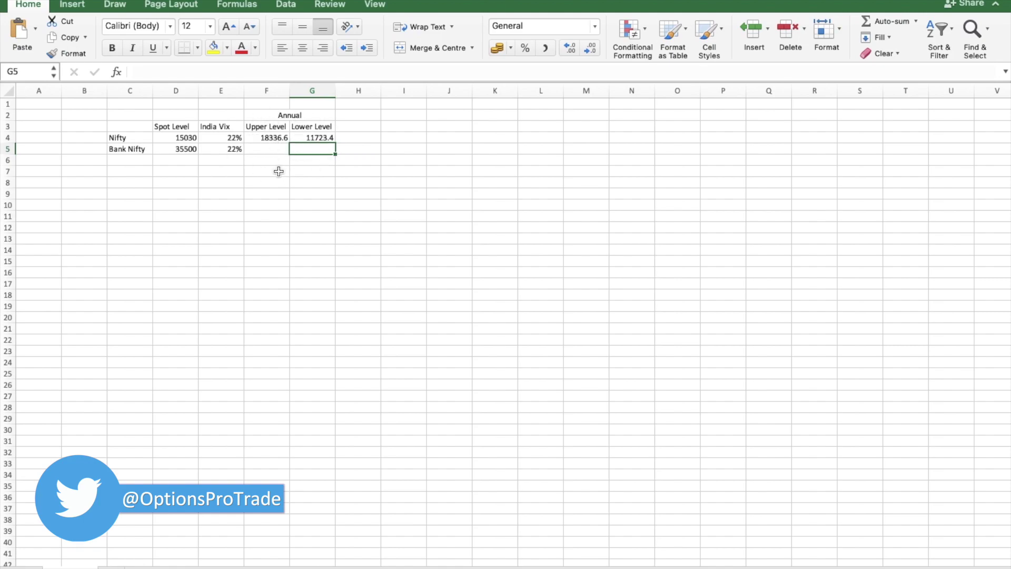
{"action": "key", "text": "Left"}
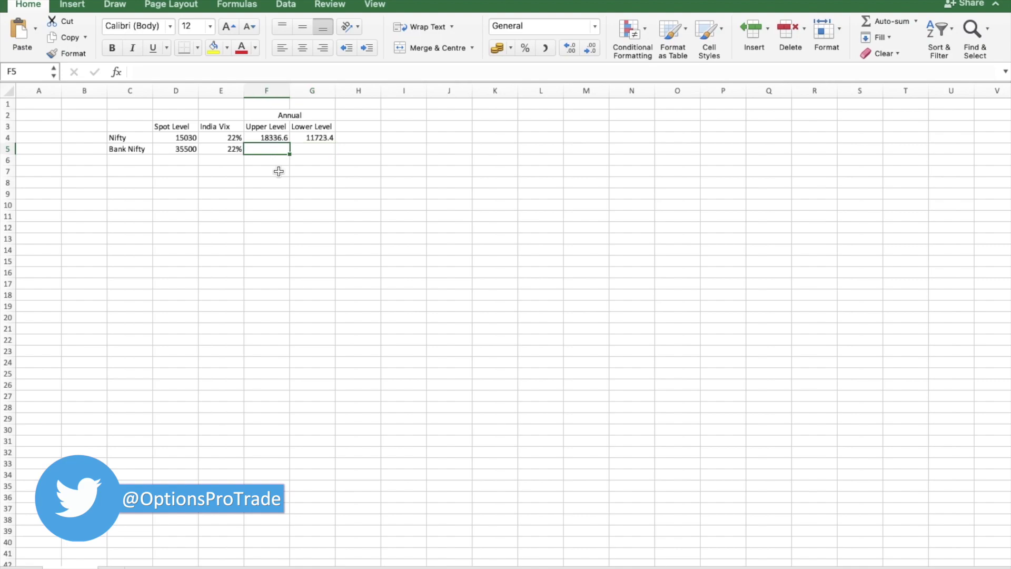
Copy Nifty's level formulas into row 5, giving Bank Nifty 43310 and 27690.
{"action": "key", "text": "Up"}
{"action": "key", "text": "shift+Right"}
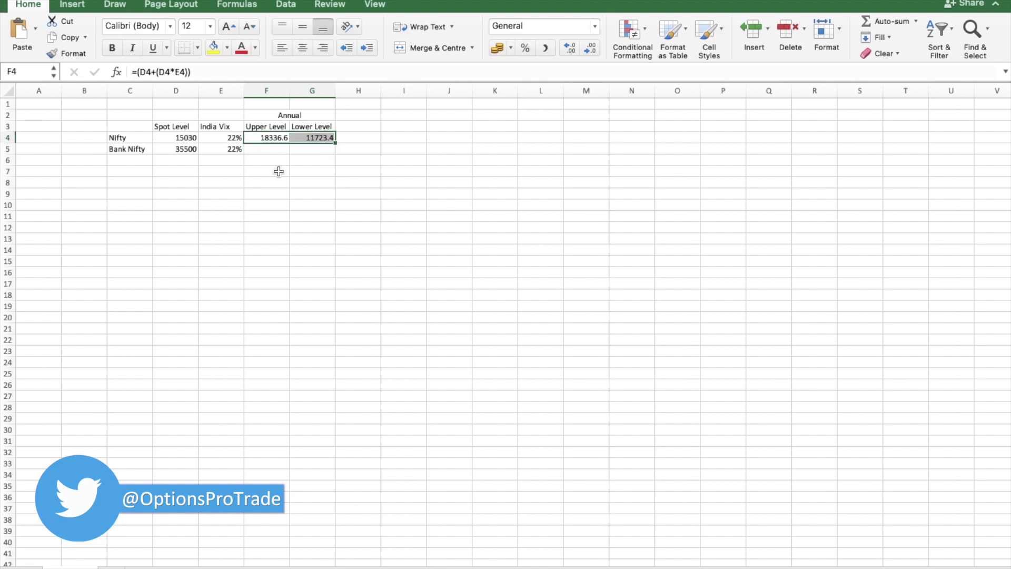
{"action": "key", "text": "super+c"}
{"action": "key", "text": "Down"}
{"action": "key", "text": "super+v"}
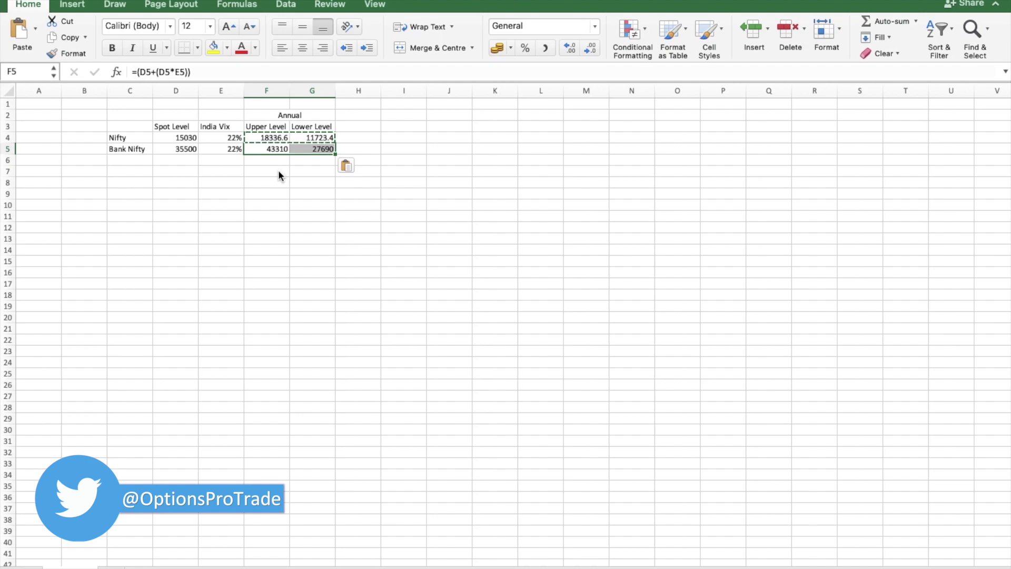
{"action": "left_click", "coordinate": [392, 148]}
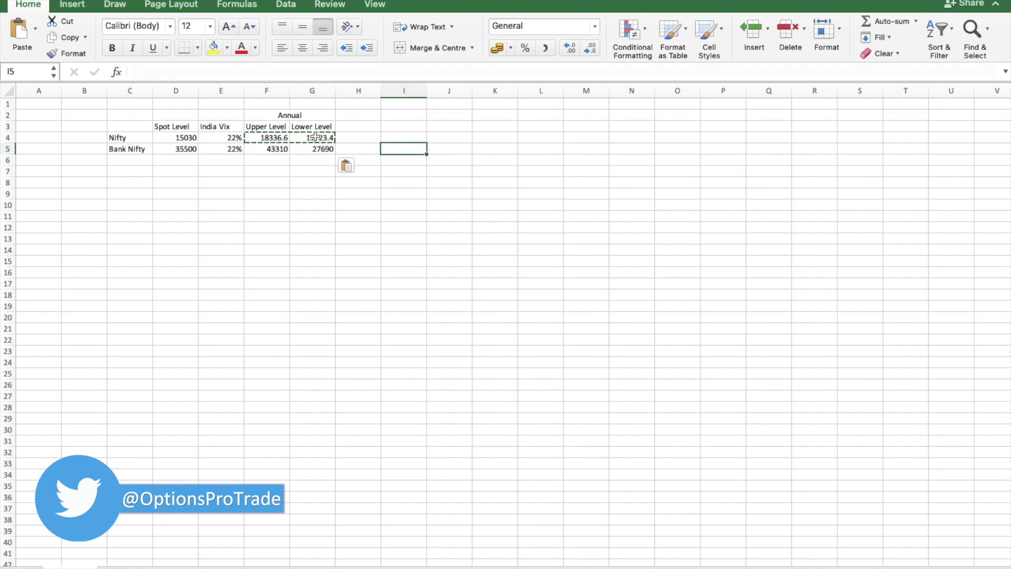
Centre-align the four level values in F4:G5.
{"action": "left_click_drag", "start_coordinate": [266, 137], "coordinate": [316, 149]}
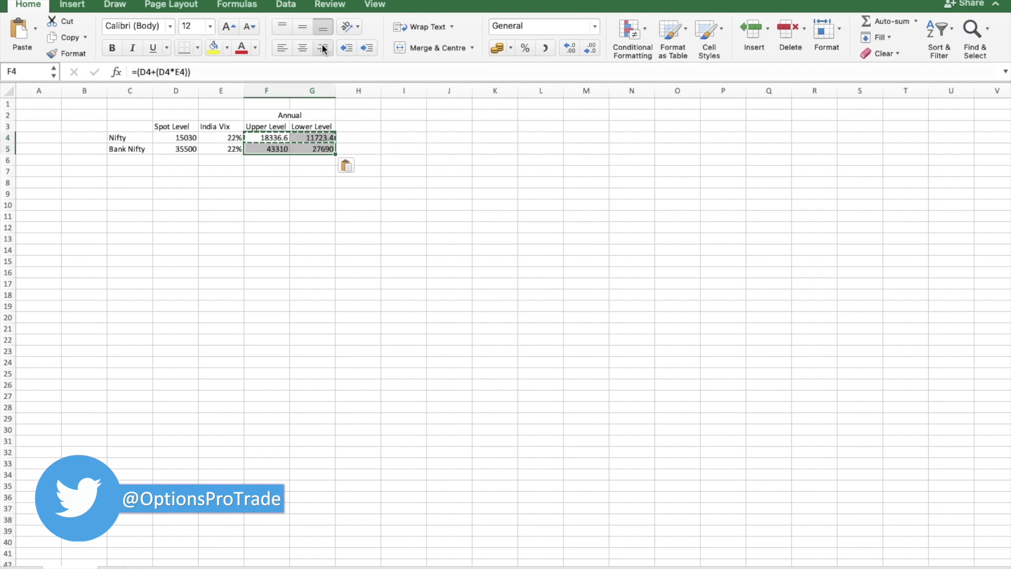
{"action": "left_click", "coordinate": [305, 47]}
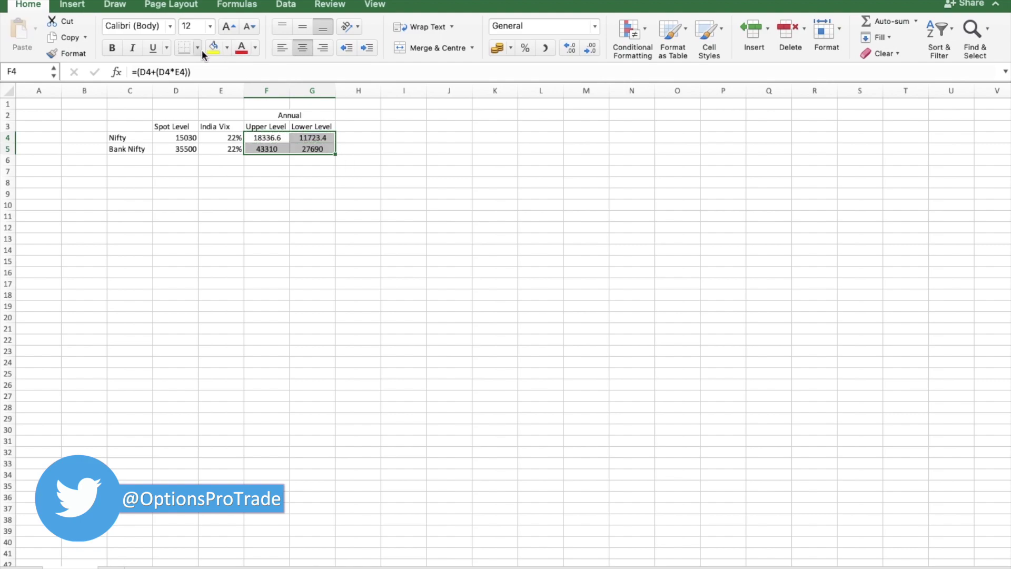
{"action": "left_click", "coordinate": [322, 137]}
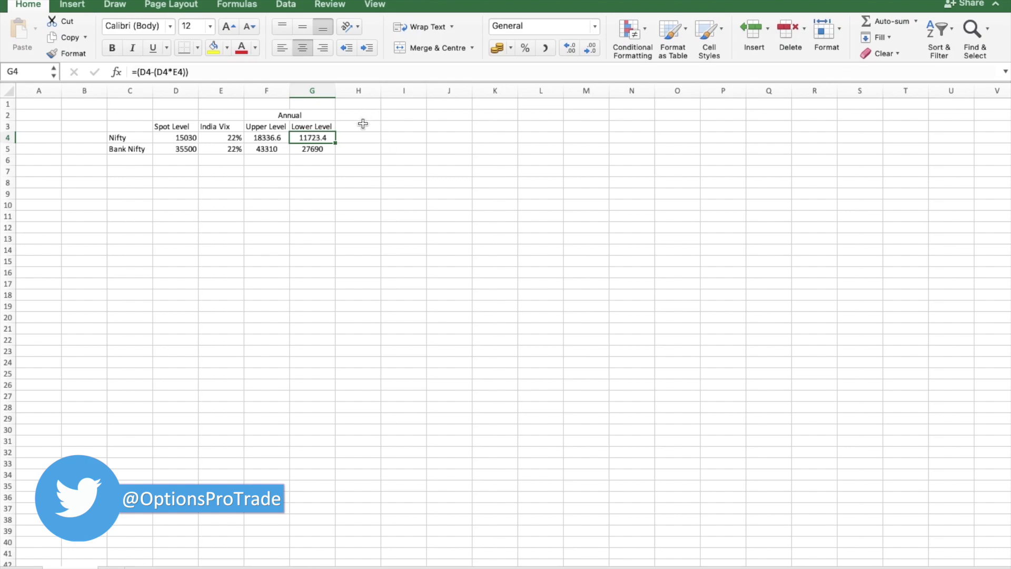
Copy the Annual header block to the right and retitle it 'Monthly'.
{"action": "left_click_drag", "start_coordinate": [304, 109], "coordinate": [304, 122]}
{"action": "key", "text": "super+c"}
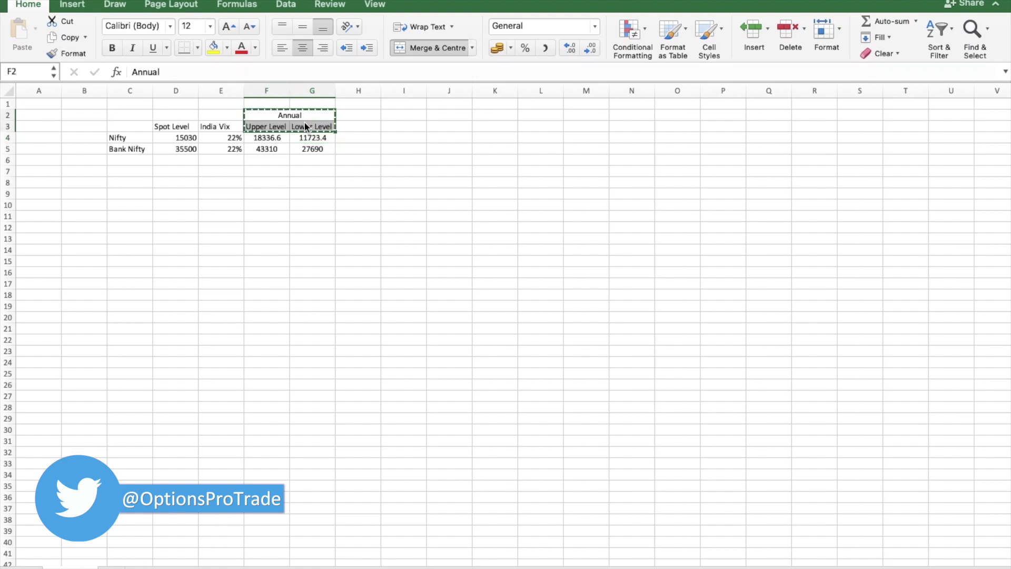
{"action": "key", "text": "Right"}
{"action": "key", "text": "super+v"}
{"action": "key", "text": "Right"}
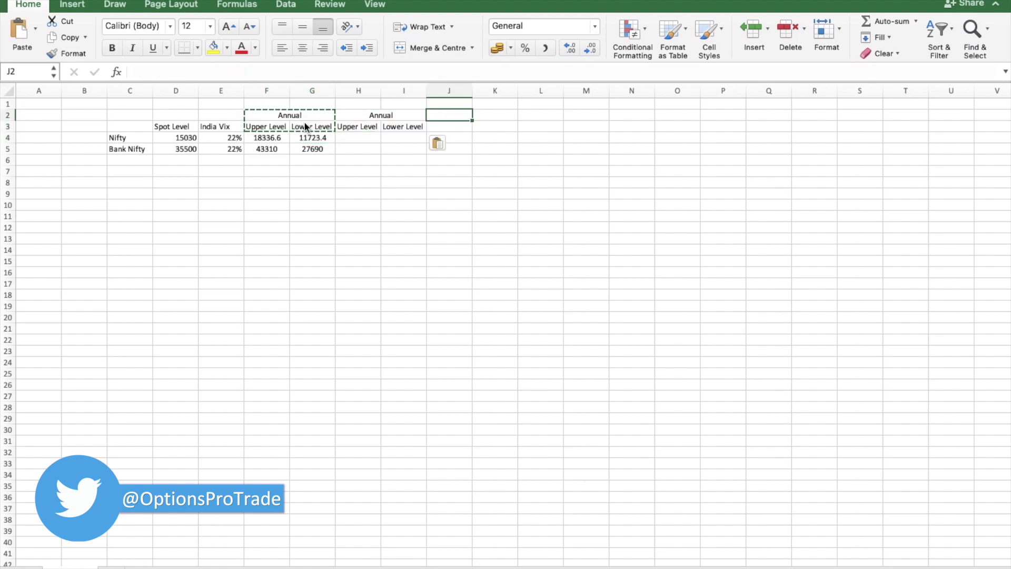
{"action": "key", "text": "Left"}
{"action": "type", "text": "Monthly"}
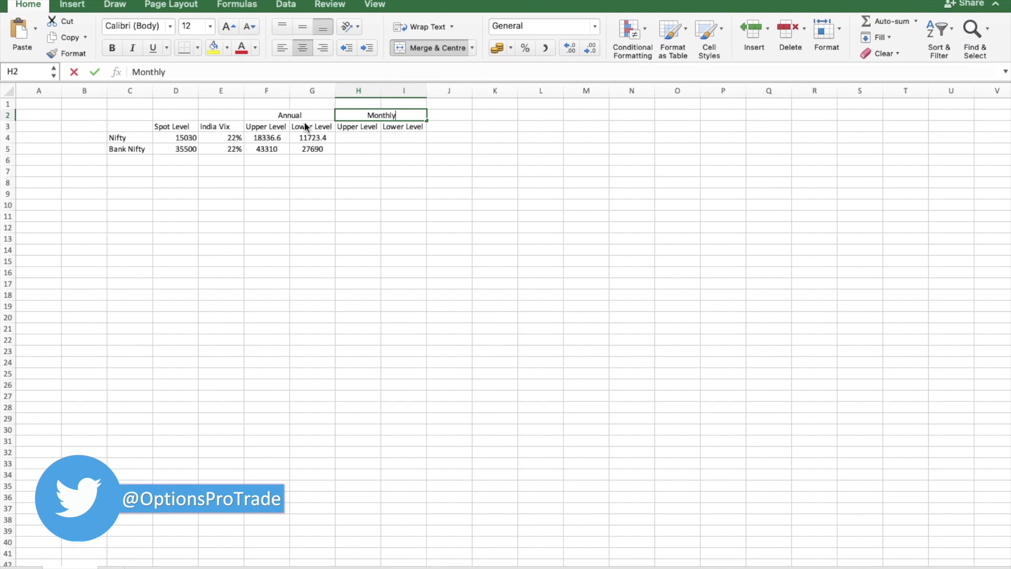
{"action": "key", "text": "Down"}
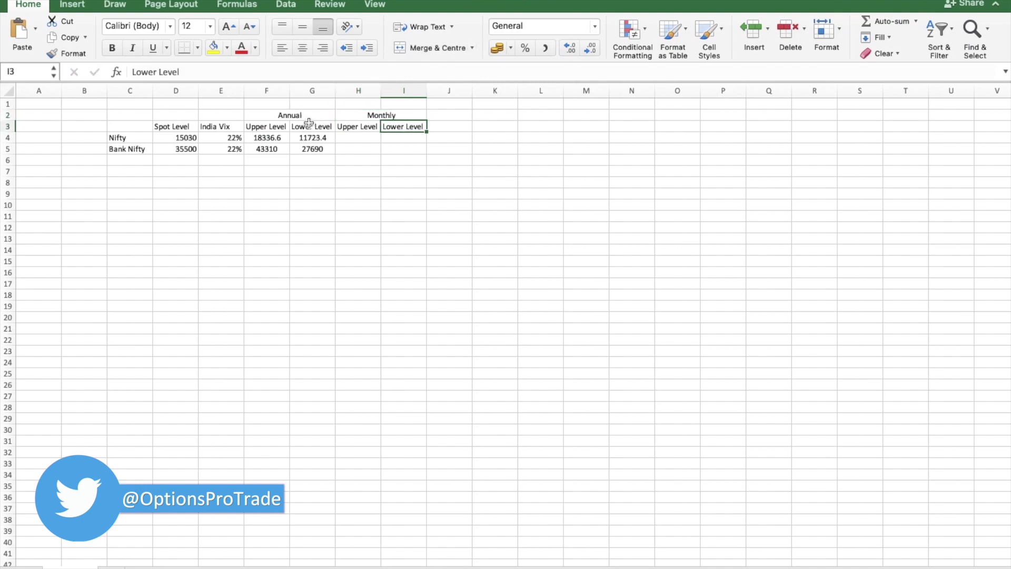
Insert a blank column before the Monthly block and head H3 'Monthly Vix'.
{"action": "right_click", "coordinate": [353, 96]}
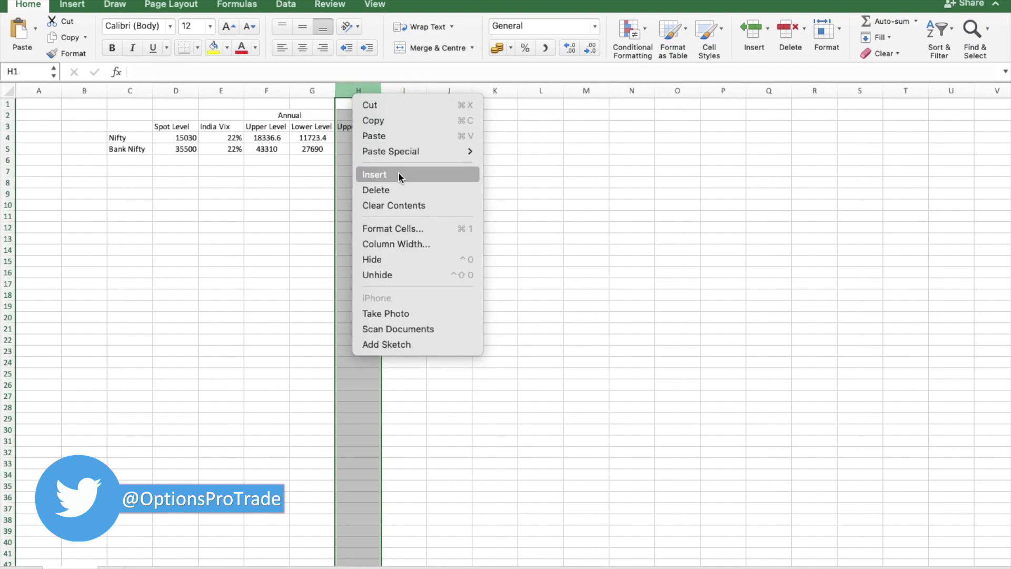
{"action": "left_click", "coordinate": [398, 172]}
{"action": "left_click", "coordinate": [365, 127]}
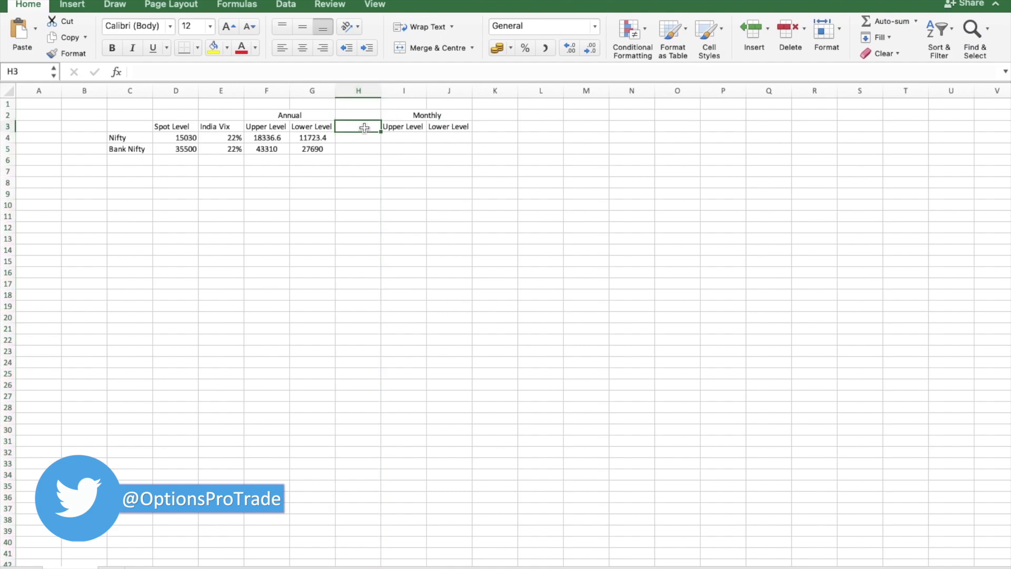
{"action": "type", "text": "MOnthl"}
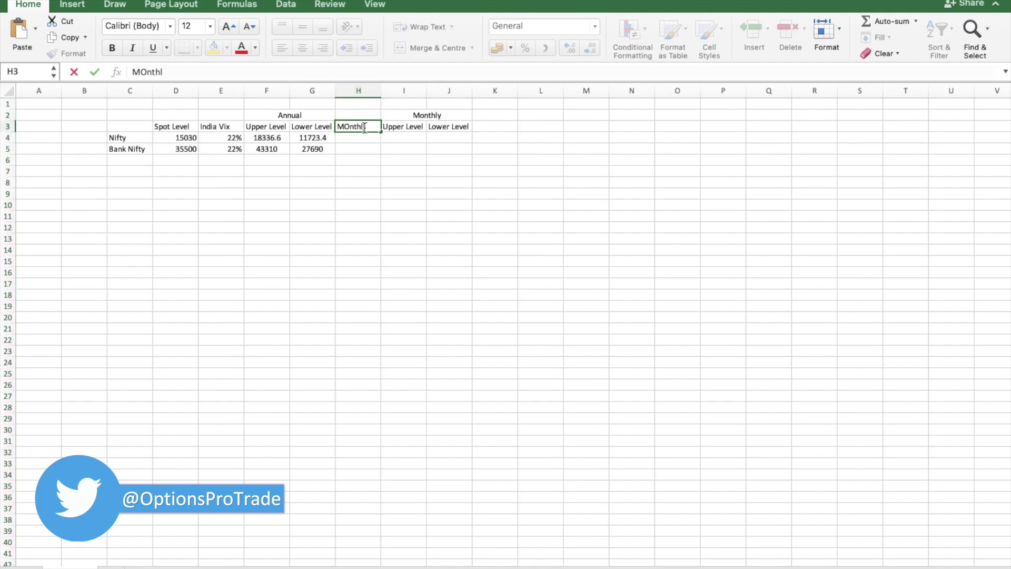
{"action": "type", "text": "y Vix"}
{"action": "key", "text": "Return"}
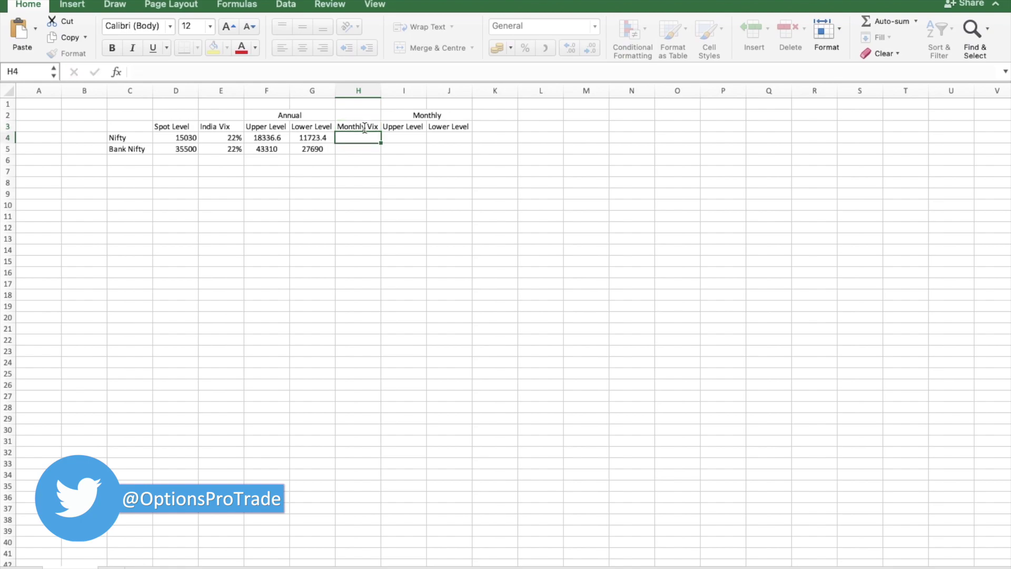
Rename E3 to 'India Vix (Annual)' and widen column E to fit it.
{"action": "left_click", "coordinate": [227, 124]}
{"action": "double_click", "coordinate": [234, 126]}
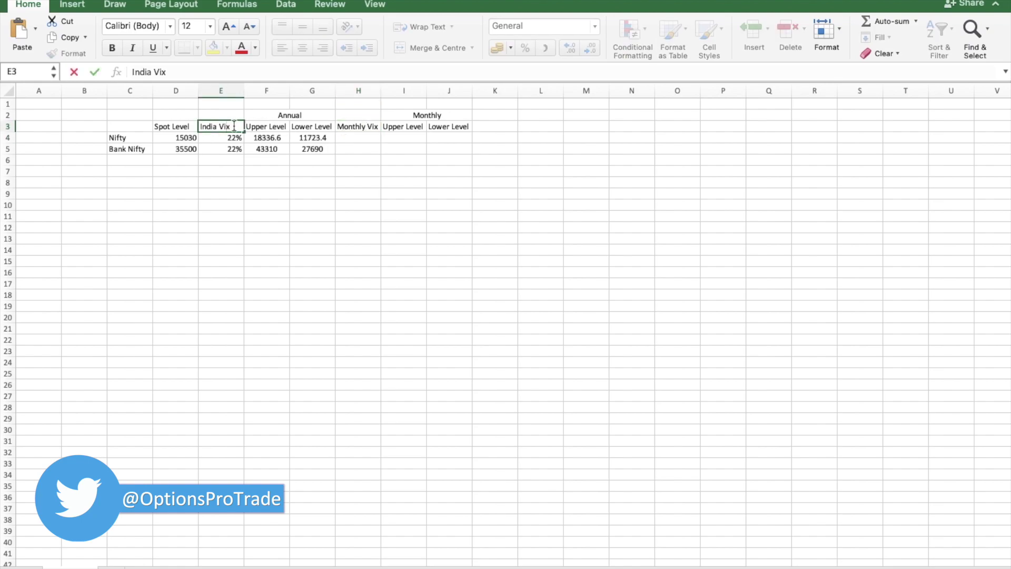
{"action": "type", "text": "(Annual)"}
{"action": "key", "text": "Return"}
{"action": "double_click", "coordinate": [245, 91]}
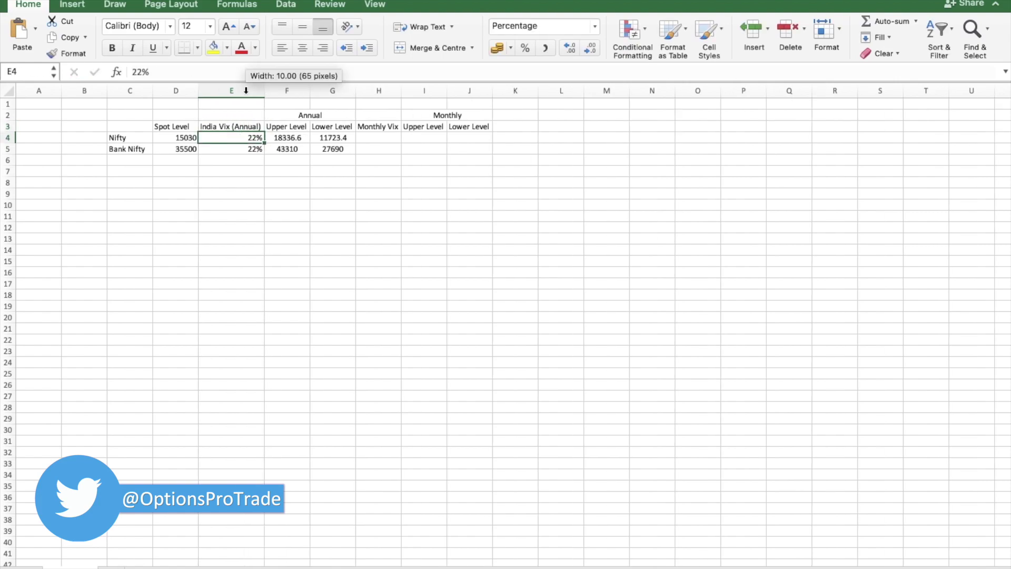
{"action": "left_click", "coordinate": [379, 127]}
{"action": "left_click", "coordinate": [390, 141]}
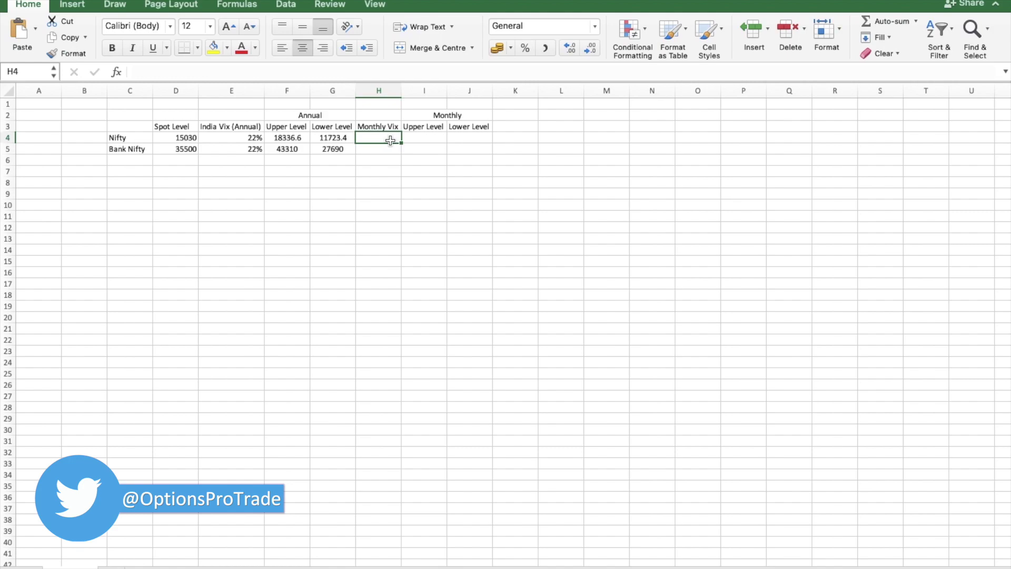
{"action": "type", "text": "="}
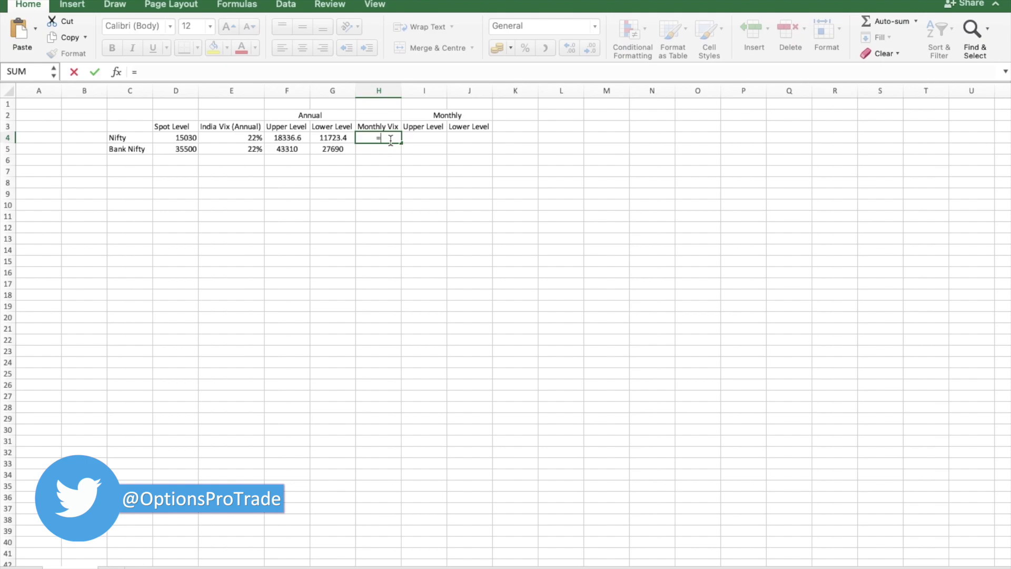
Enter =(E4/SQRT(12)) in H4, fixing the missing parenthesis, to get 0.06350853.
{"action": "key", "text": "Left"}
{"action": "key", "text": "Left"}
{"action": "key", "text": "Left"}
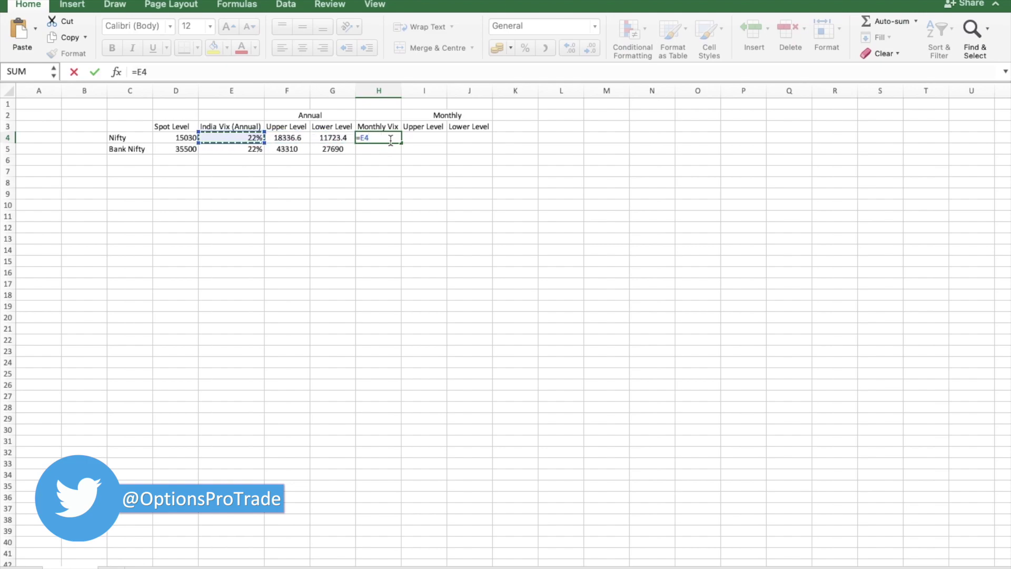
{"action": "key", "text": "BackSpace"}
{"action": "key", "text": "BackSpace"}
{"action": "type", "text": "("}
{"action": "key", "text": "Left"}
{"action": "key", "text": "Left"}
{"action": "key", "text": "Left"}
{"action": "type", "text": "/Sqrt)1"}
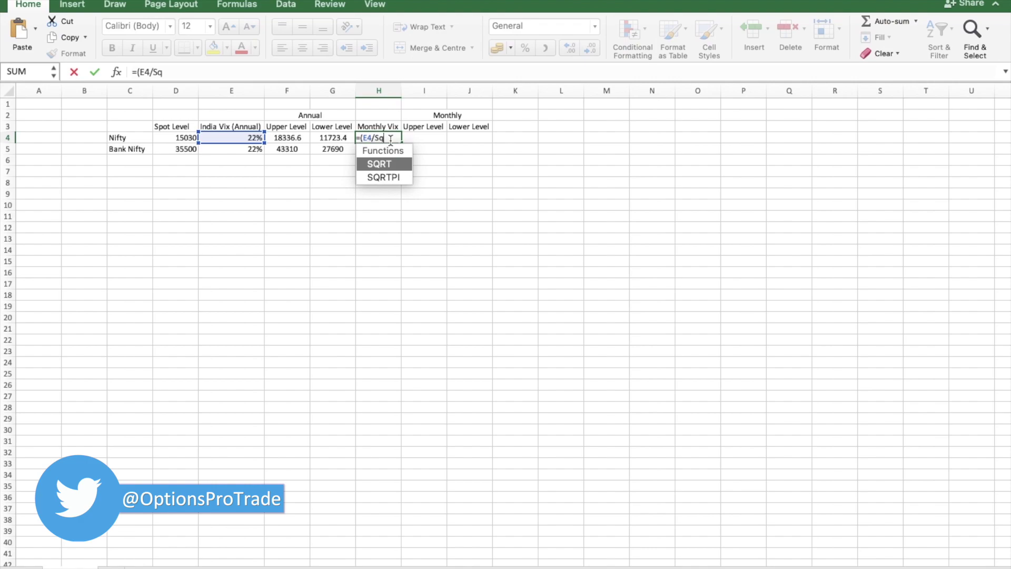
{"action": "type", "text": "2"}
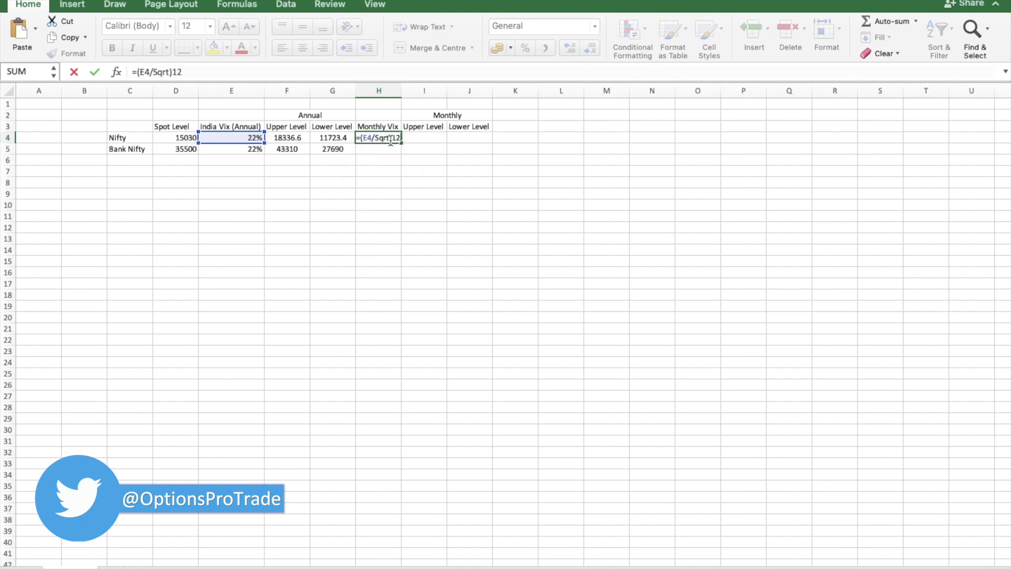
{"action": "key", "text": "BackSpace"}
{"action": "key", "text": "BackSpace"}
{"action": "key", "text": "BackSpace"}
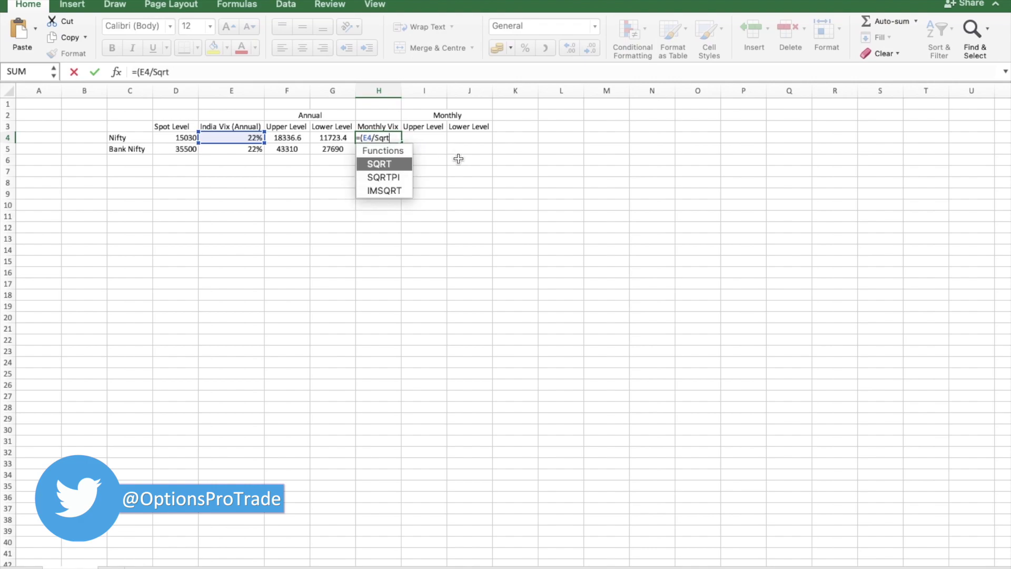
{"action": "type", "text": "(12)"}
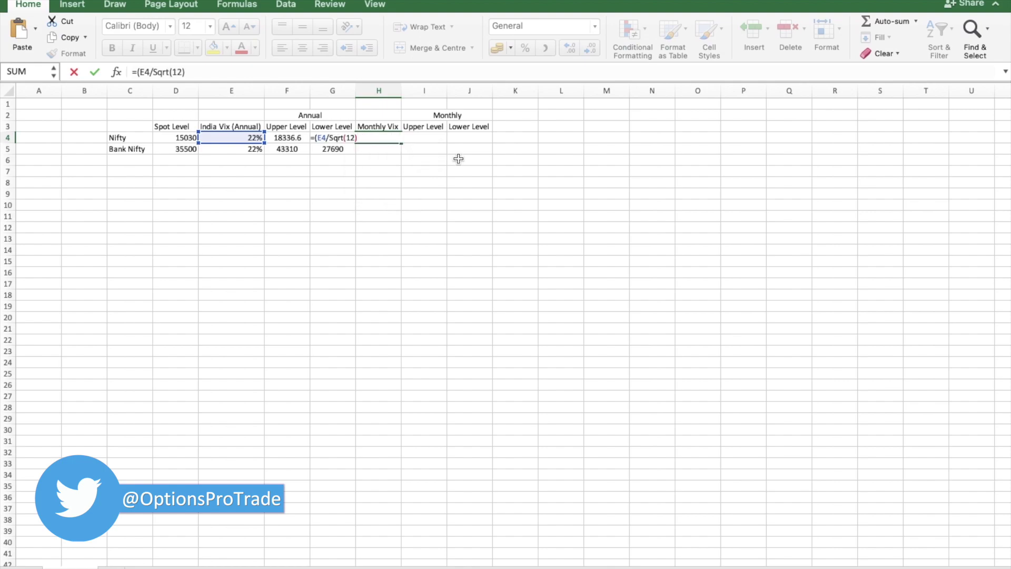
{"action": "key", "text": "Return"}
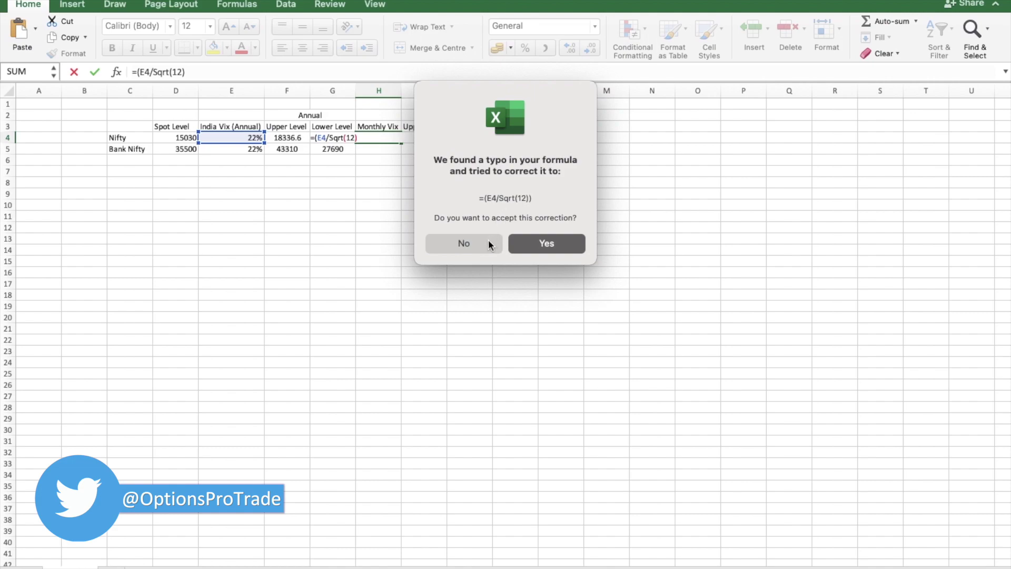
{"action": "left_click", "coordinate": [488, 241]}
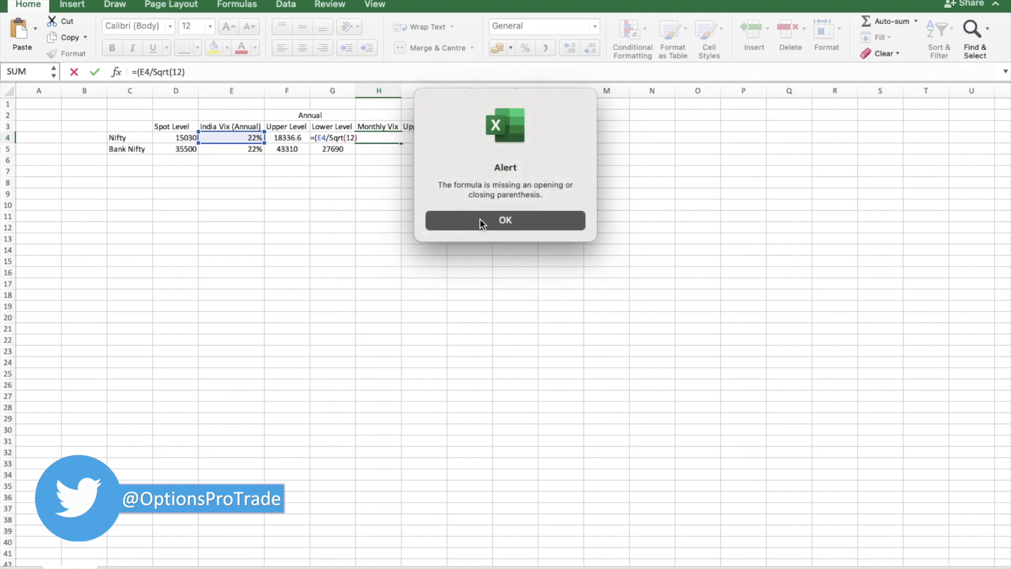
{"action": "left_click", "coordinate": [481, 221]}
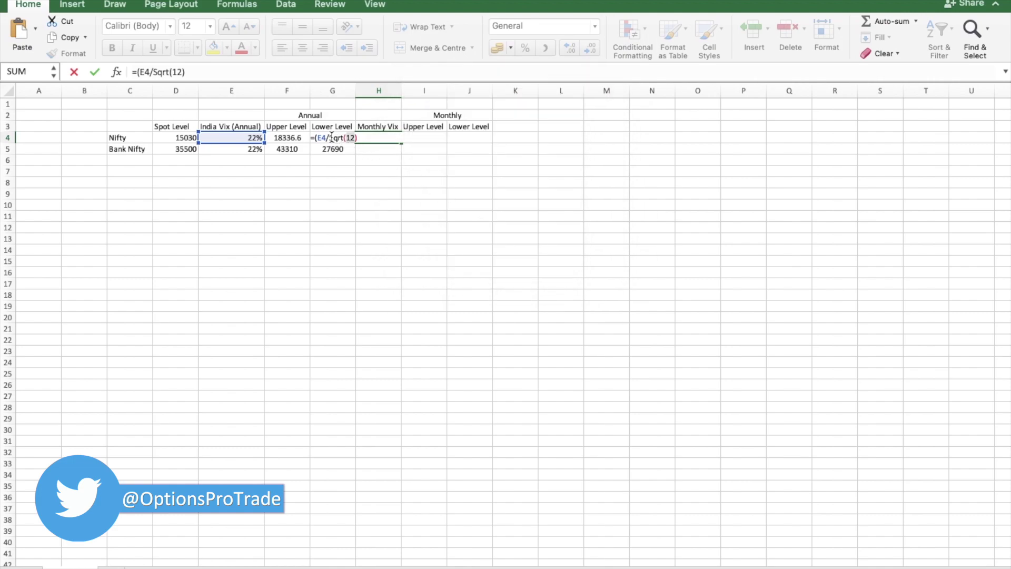
{"action": "left_click", "coordinate": [344, 67]}
{"action": "type", "text": ")"}
{"action": "key", "text": "Return"}
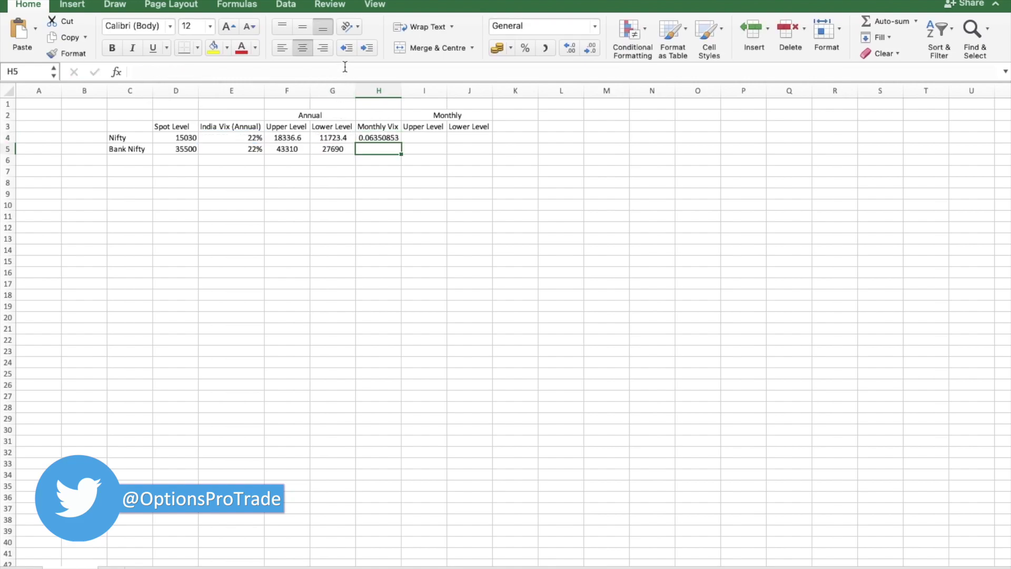
Format H4 as a percentage (6%) and copy it to H5 for Bank Nifty.
{"action": "left_click", "coordinate": [382, 137]}
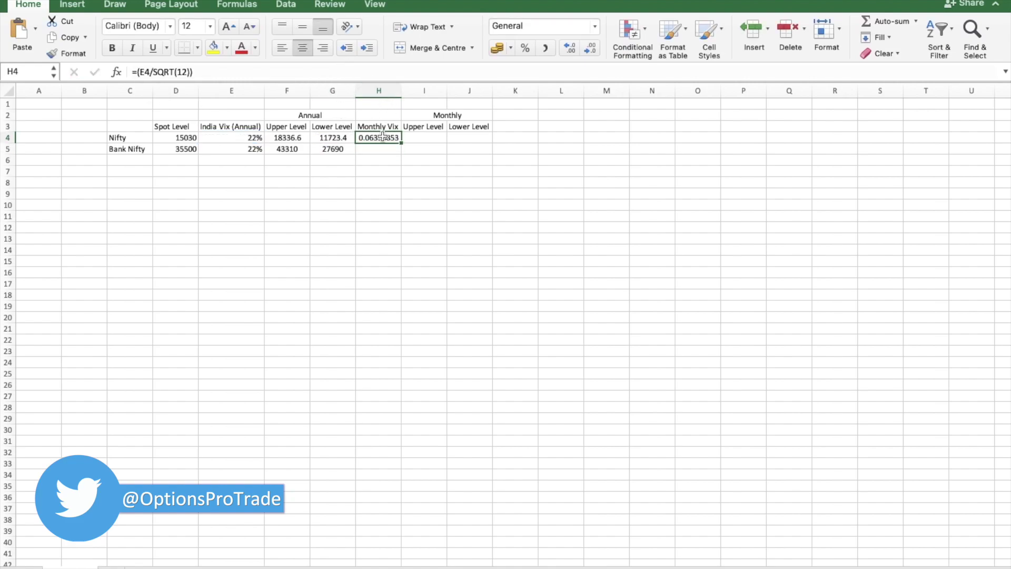
{"action": "left_click", "coordinate": [525, 48]}
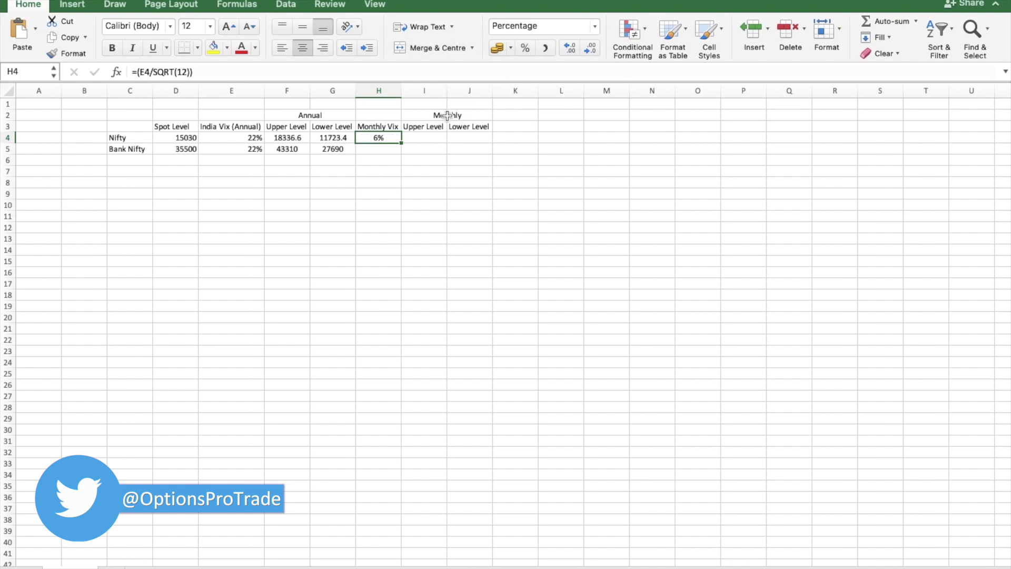
{"action": "key", "text": "super+c"}
{"action": "key", "text": "Down"}
{"action": "key", "text": "super+v"}
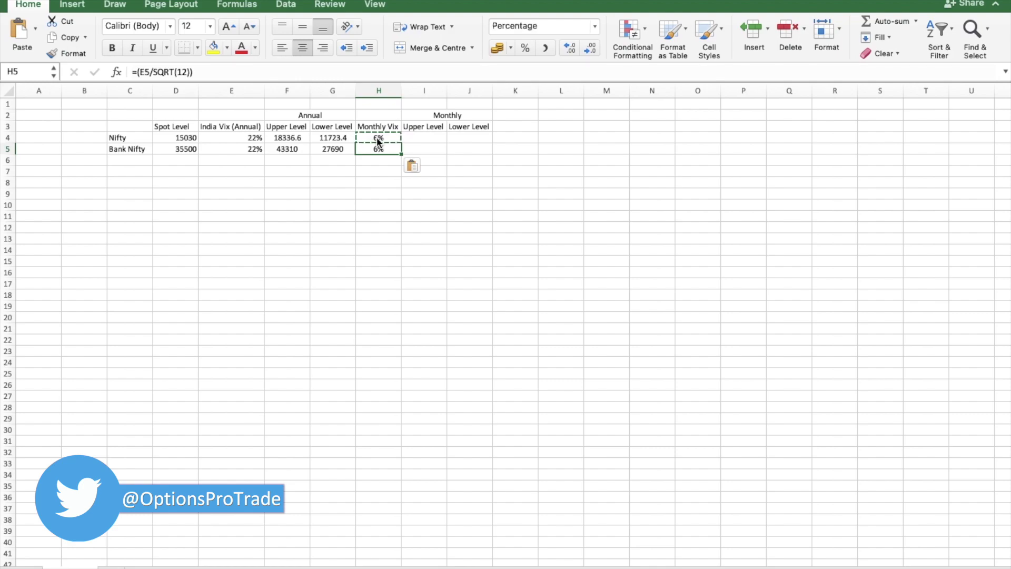
{"action": "key", "text": "Up"}
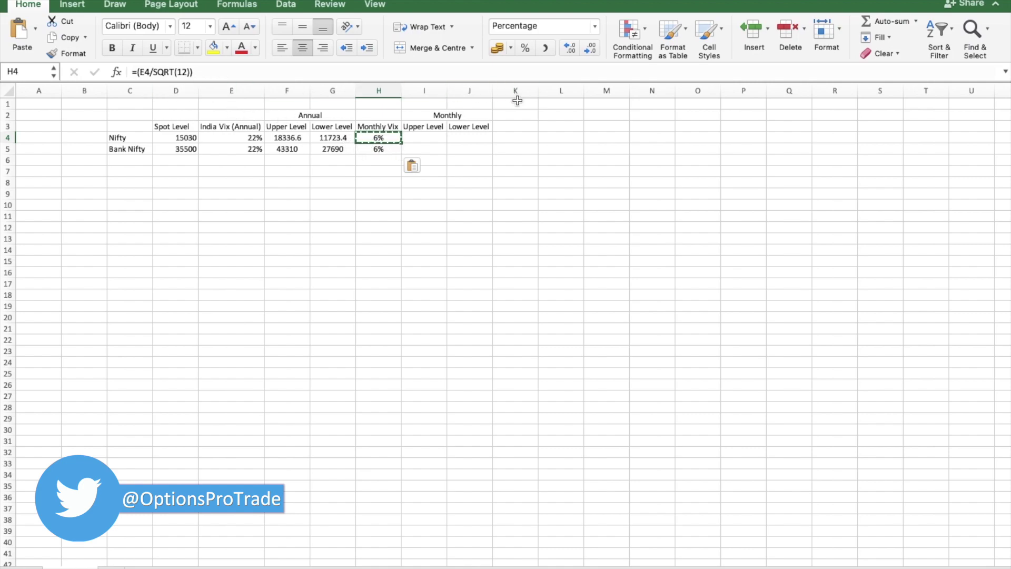
{"action": "left_click", "coordinate": [394, 125]}
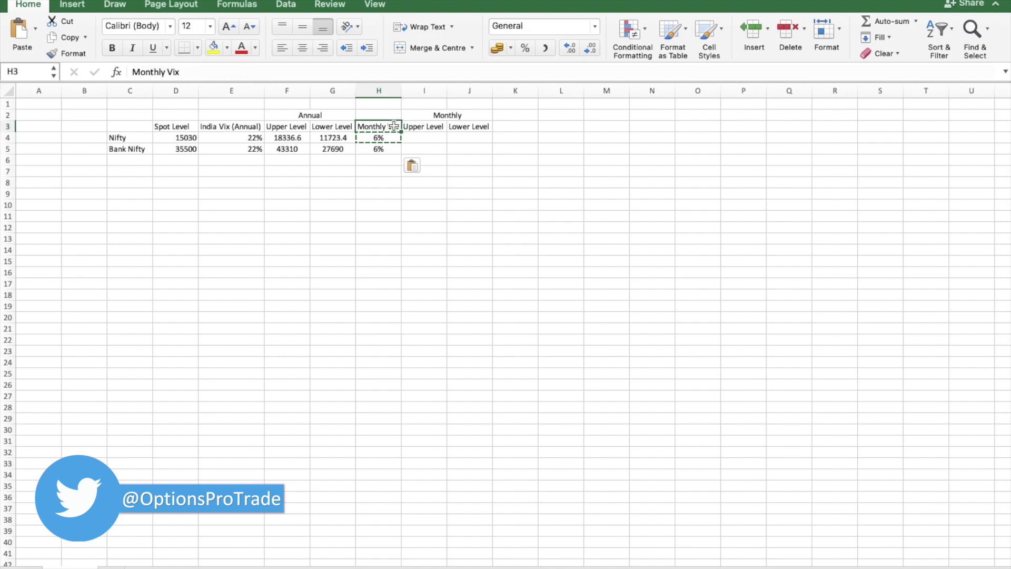
Copy the Monthly Vix heading to K3 and rename it 'Weekly Vix'.
{"action": "key", "text": "cmd+c"}
{"action": "key", "text": "Right"}
{"action": "key", "text": "Right"}
{"action": "key", "text": "Right"}
{"action": "key", "text": "super+v"}
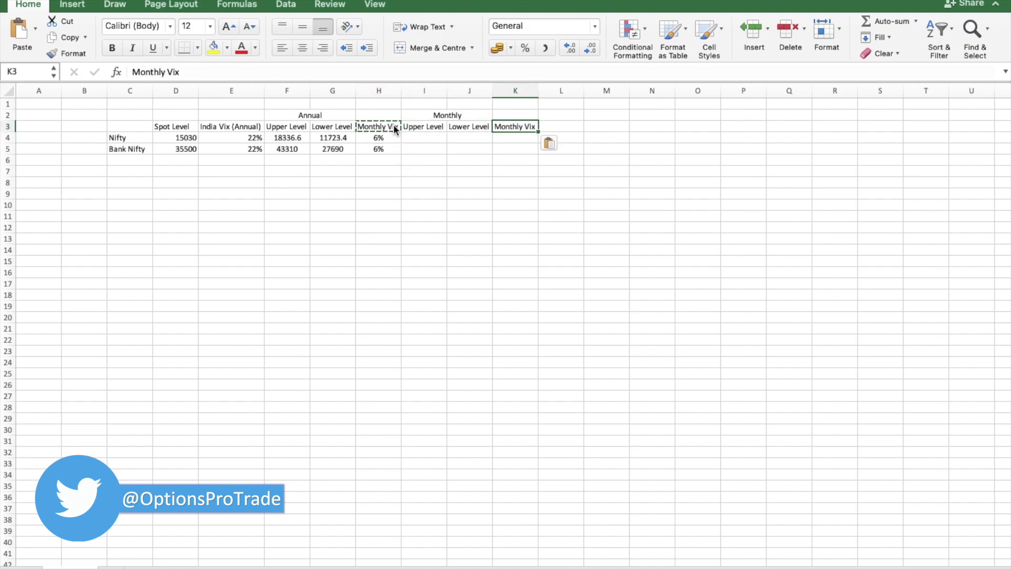
{"action": "left_click", "coordinate": [164, 73]}
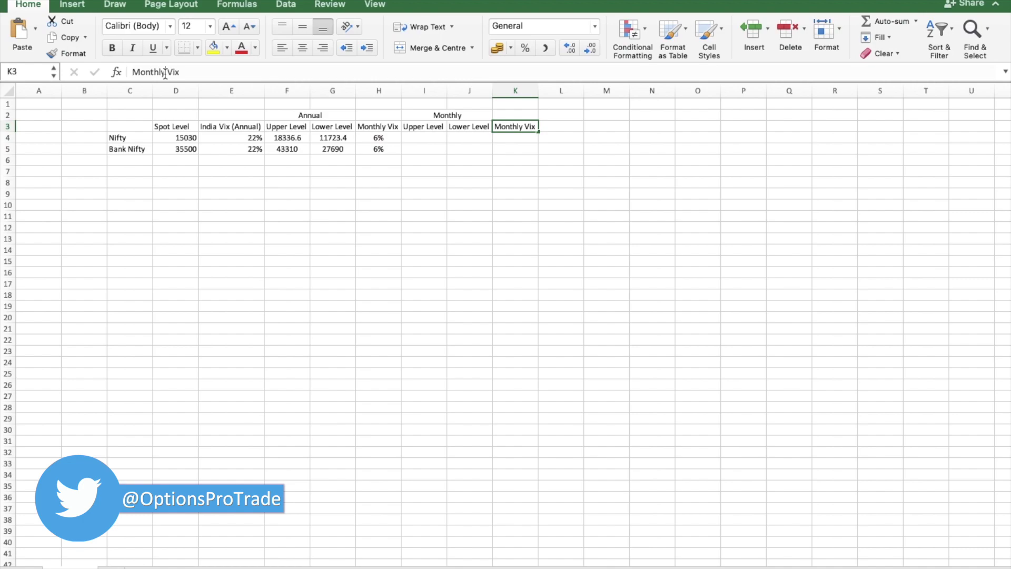
{"action": "key", "text": "BackSpace"}
{"action": "key", "text": "BackSpace"}
{"action": "key", "text": "BackSpace"}
{"action": "key", "text": "BackSpace"}
{"action": "key", "text": "BackSpace"}
{"action": "key", "text": "BackSpace"}
{"action": "key", "text": "BackSpace"}
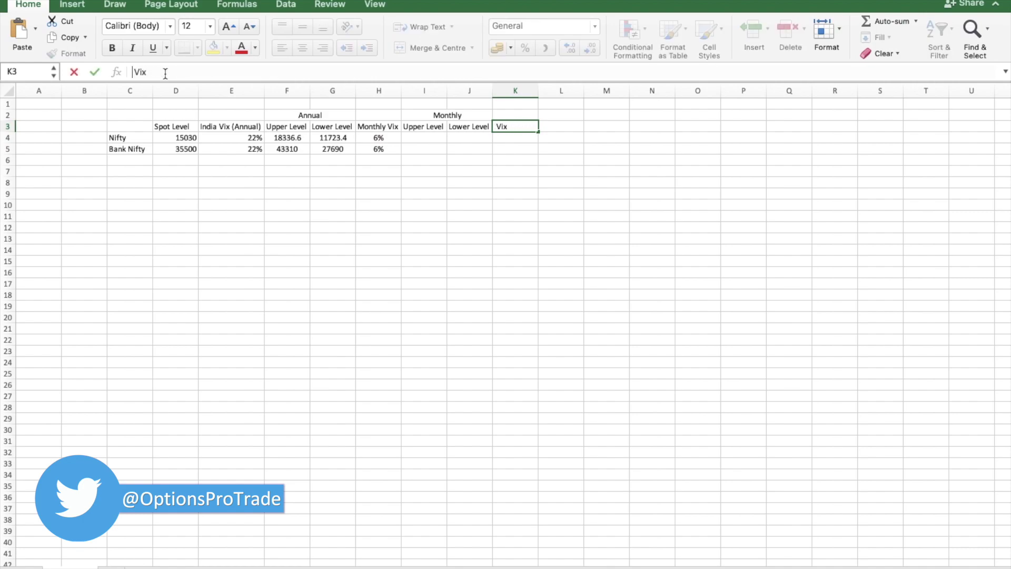
{"action": "type", "text": "Weekly"}
{"action": "key", "text": "Return"}
{"action": "key", "text": "Right"}
{"action": "key", "text": "Left"}
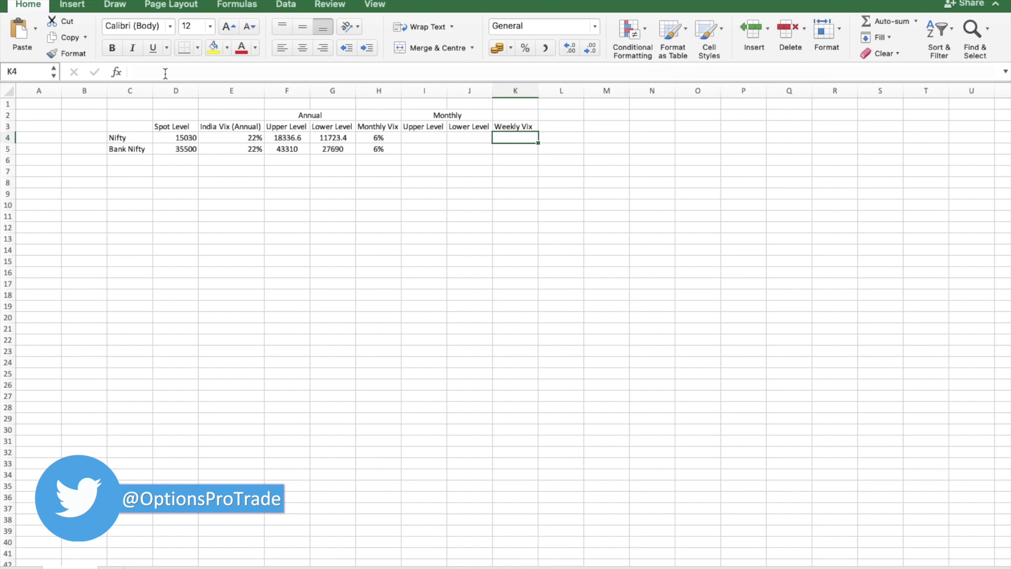
Enter =(E4/SQRT(52)) in K4, format it as 3%, and copy it to K5.
{"action": "type", "text": "="}
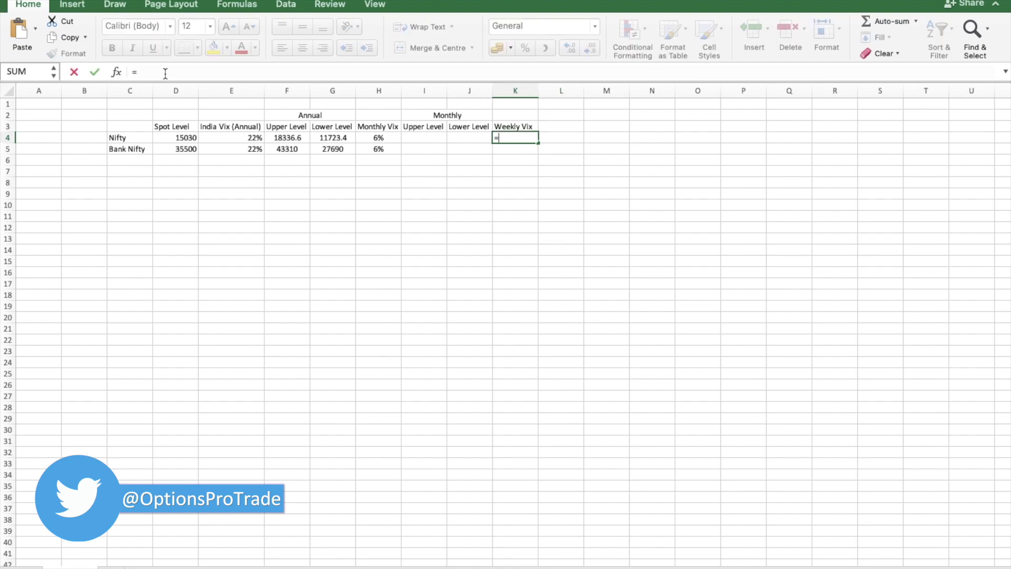
{"action": "type", "text": "("}
{"action": "key", "text": "Left"}
{"action": "key", "text": "Left"}
{"action": "key", "text": "Left"}
{"action": "key", "text": "Left"}
{"action": "key", "text": "Left"}
{"action": "key", "text": "Left"}
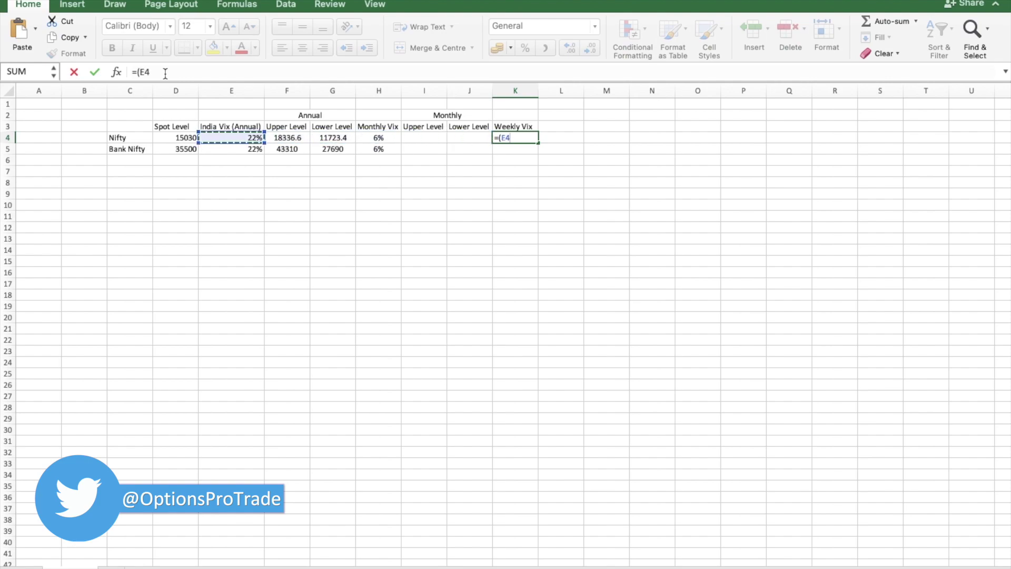
{"action": "type", "text": "/SQR"}
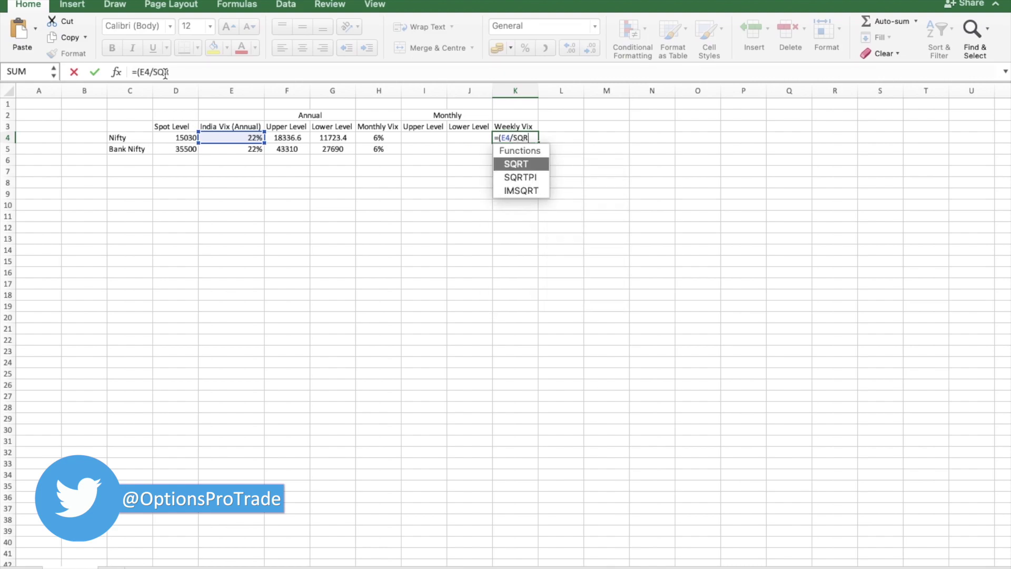
{"action": "type", "text": "T("}
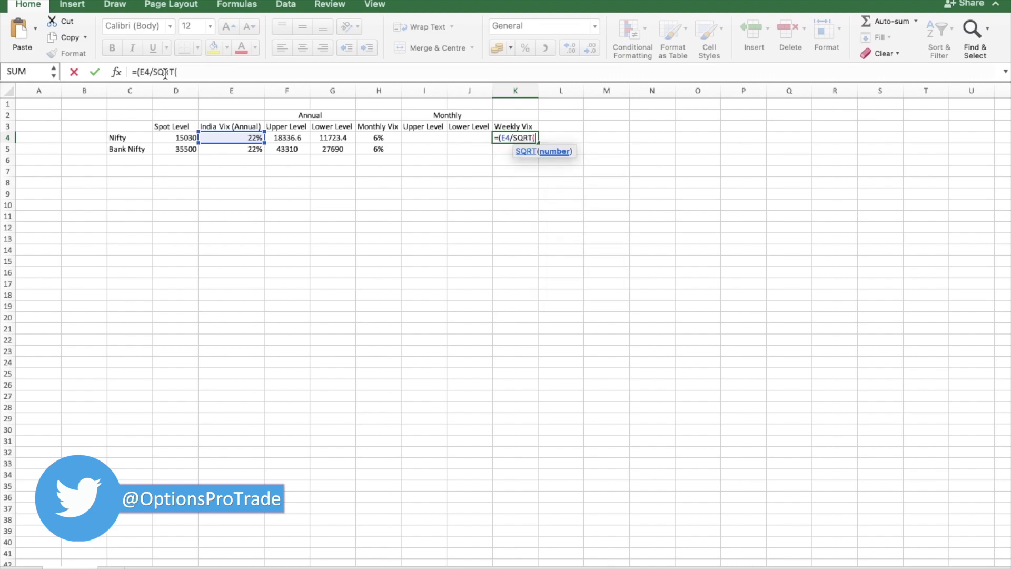
{"action": "type", "text": "52))"}
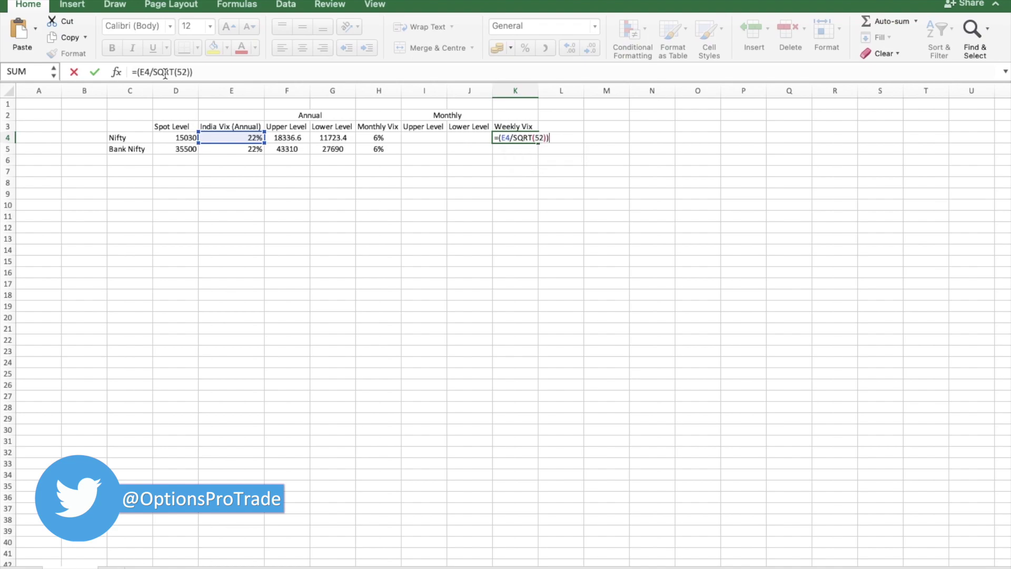
{"action": "key", "text": "Return"}
{"action": "key", "text": "Up"}
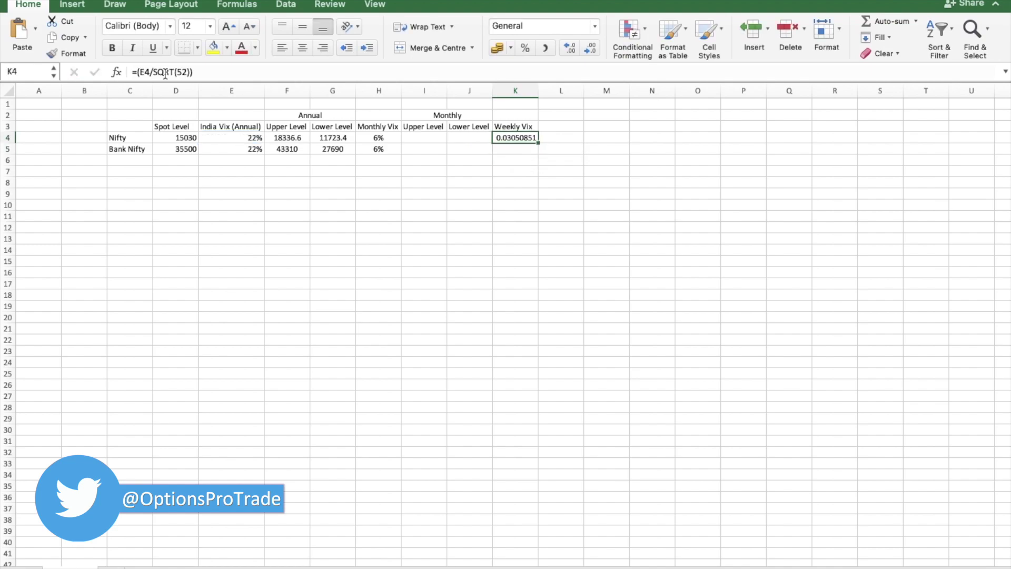
{"action": "left_click", "coordinate": [524, 48]}
{"action": "key", "text": "super+c"}
{"action": "key", "text": "Down"}
{"action": "key", "text": "super+v"}
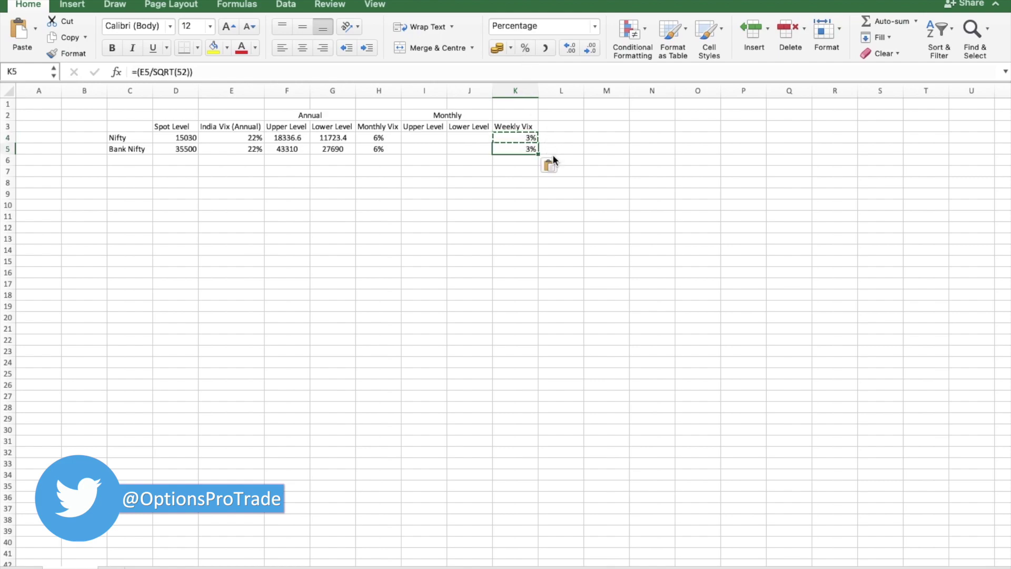
{"action": "key", "text": "Left"}
{"action": "key", "text": "Left"}
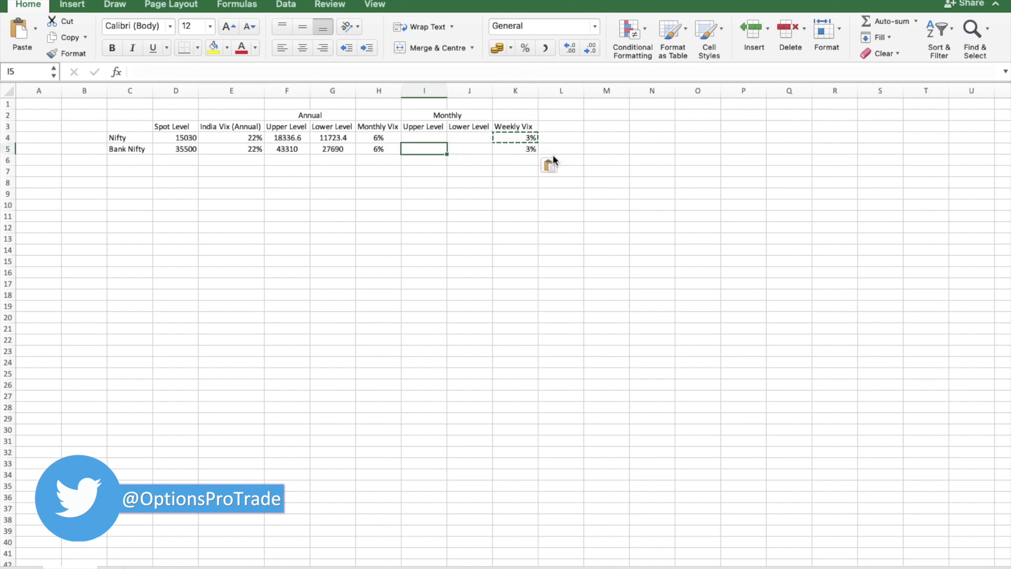
{"action": "key", "text": "Left"}
{"action": "key", "text": "Left"}
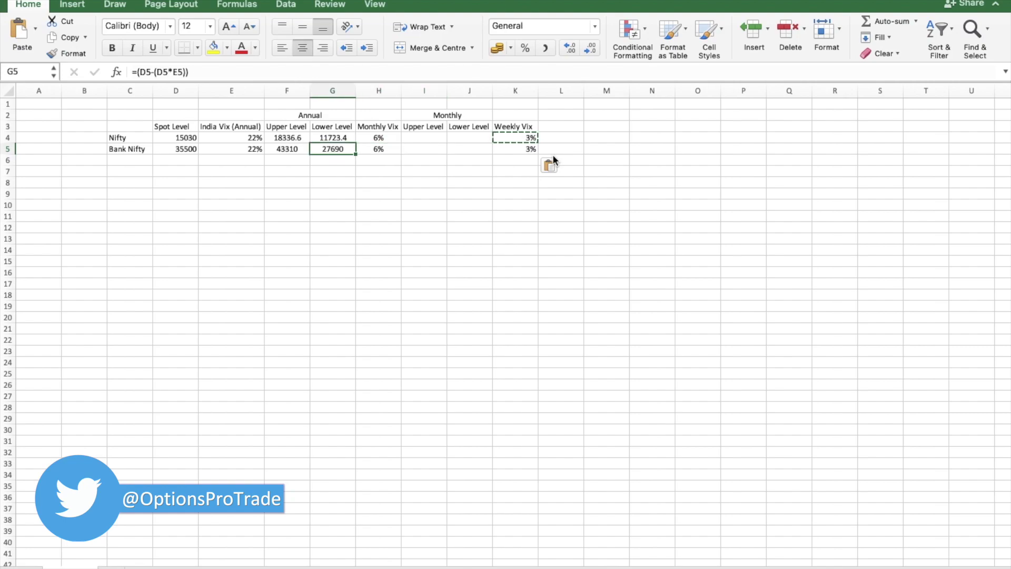
Enter =(D4+(D4*H4)) in I4 for Nifty's monthly upper level, 15984.5332.
{"action": "key", "text": "Up"}
{"action": "key", "text": "Up"}
{"action": "key", "text": "Right"}
{"action": "key", "text": "Right"}
{"action": "key", "text": "Down"}
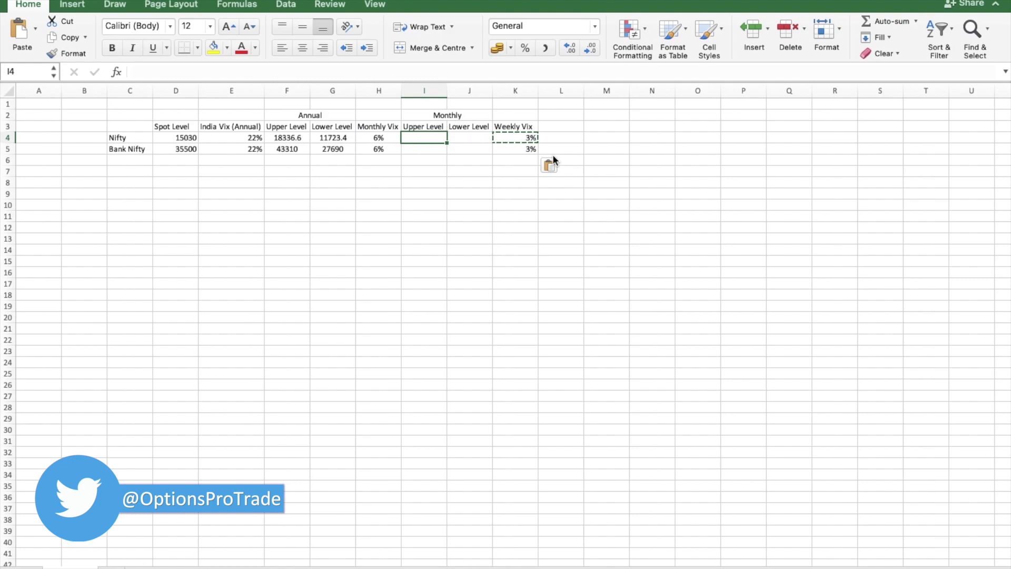
{"action": "type", "text": "=("}
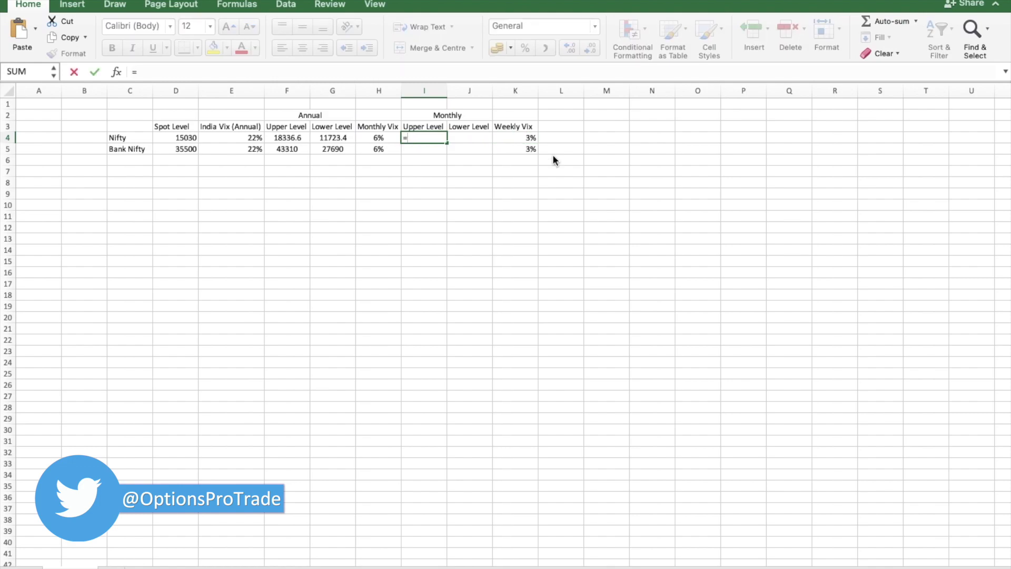
{"action": "key", "text": "Left"}
{"action": "key", "text": "Left"}
{"action": "key", "text": "Left"}
{"action": "key", "text": "Left"}
{"action": "key", "text": "Left"}
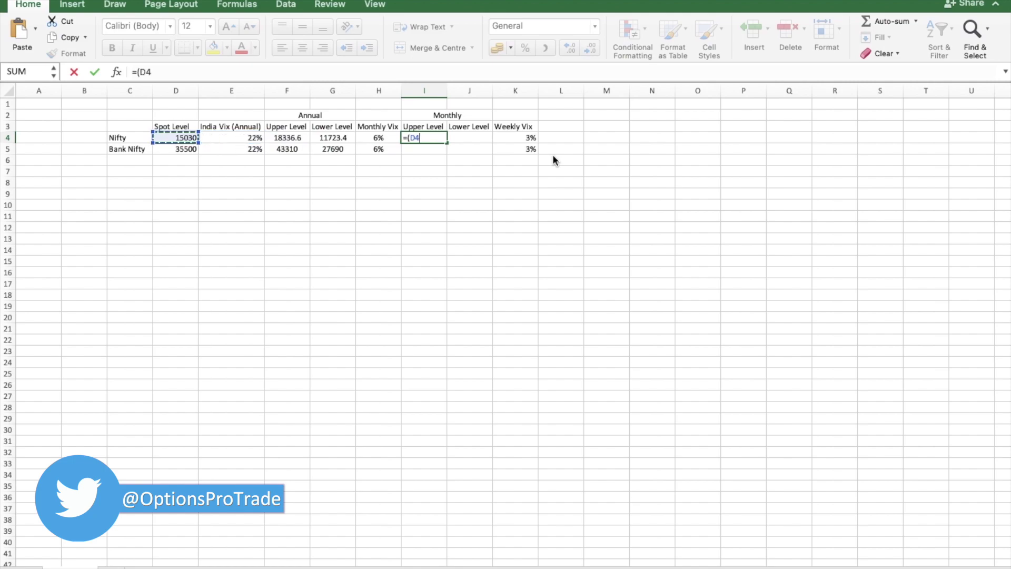
{"action": "type", "text": "+("}
{"action": "key", "text": "Left"}
{"action": "key", "text": "Left"}
{"action": "key", "text": "Left"}
{"action": "key", "text": "Left"}
{"action": "key", "text": "Left"}
{"action": "type", "text": "*"}
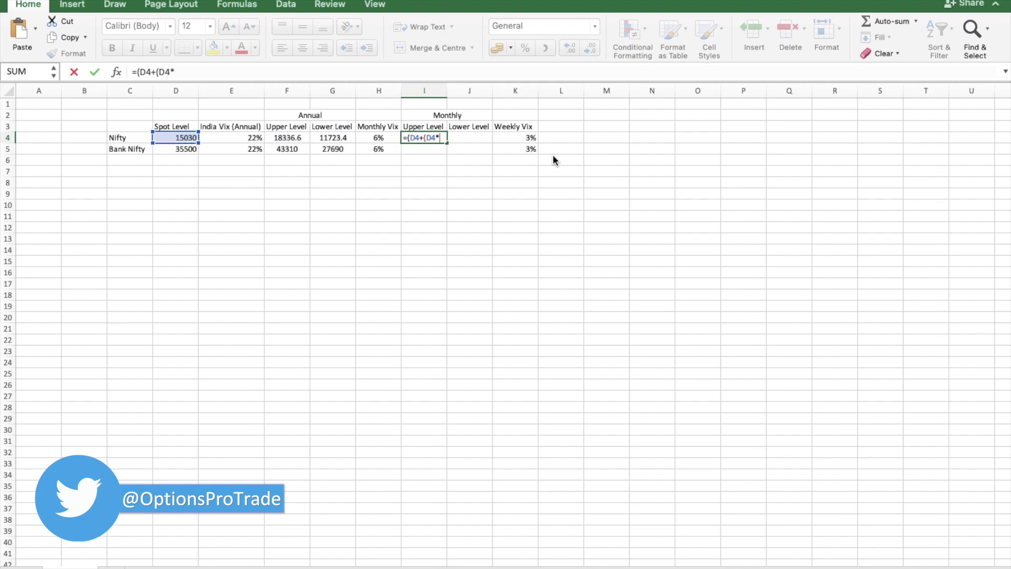
{"action": "key", "text": "Left"}
{"action": "key", "text": "Left"}
{"action": "key", "text": "Right"}
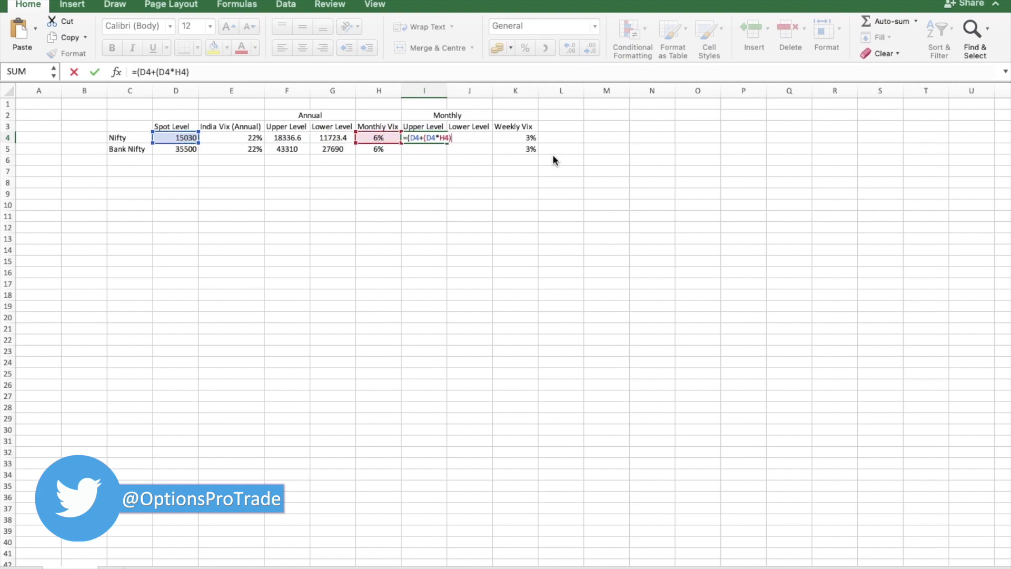
{"action": "type", "text": "))"}
{"action": "key", "text": "Return"}
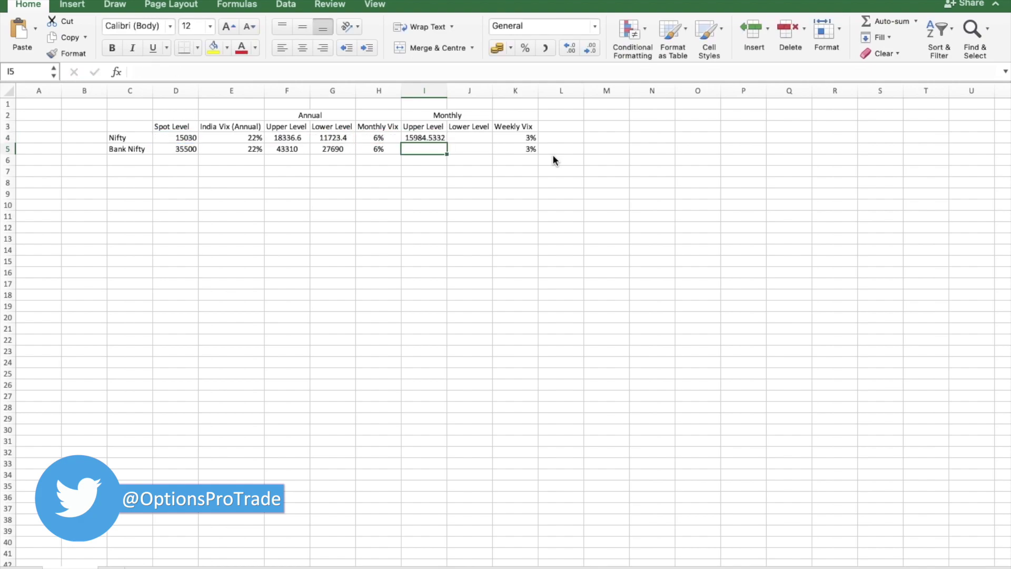
Copy the upper level formula into I5 for Bank Nifty, giving 37754.5528.
{"action": "key", "text": "Up"}
{"action": "key", "text": "ctrl+c"}
{"action": "key", "text": "Down"}
{"action": "key", "text": "ctrl+v"}
{"action": "key", "text": "Right"}
{"action": "key", "text": "Up"}
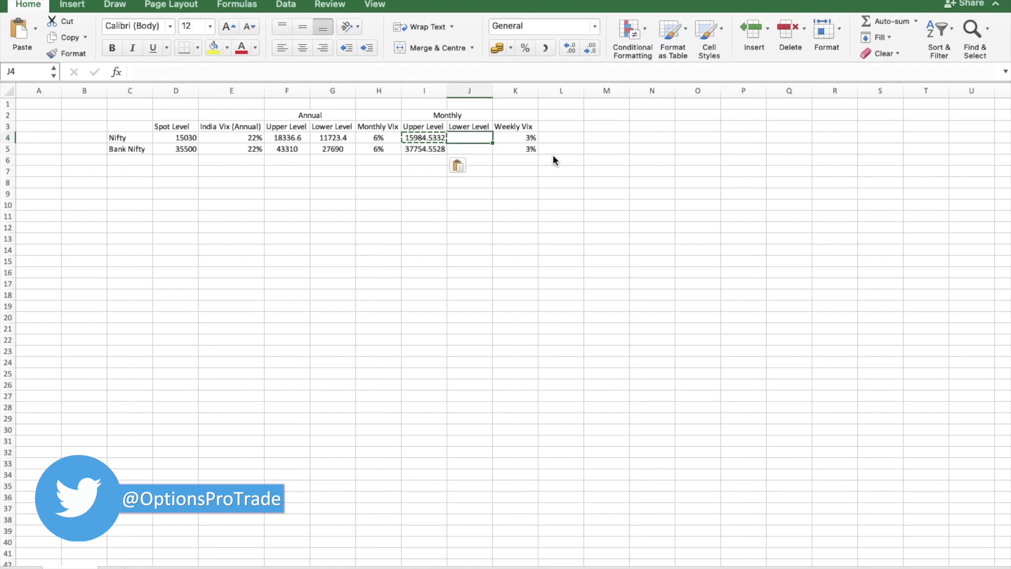
Enter =(D4-(D4*H4)) in J4 for Nifty's monthly lower level, 14075.4668.
{"action": "type", "text": "="}
{"action": "key", "text": "Left"}
{"action": "key", "text": "Left"}
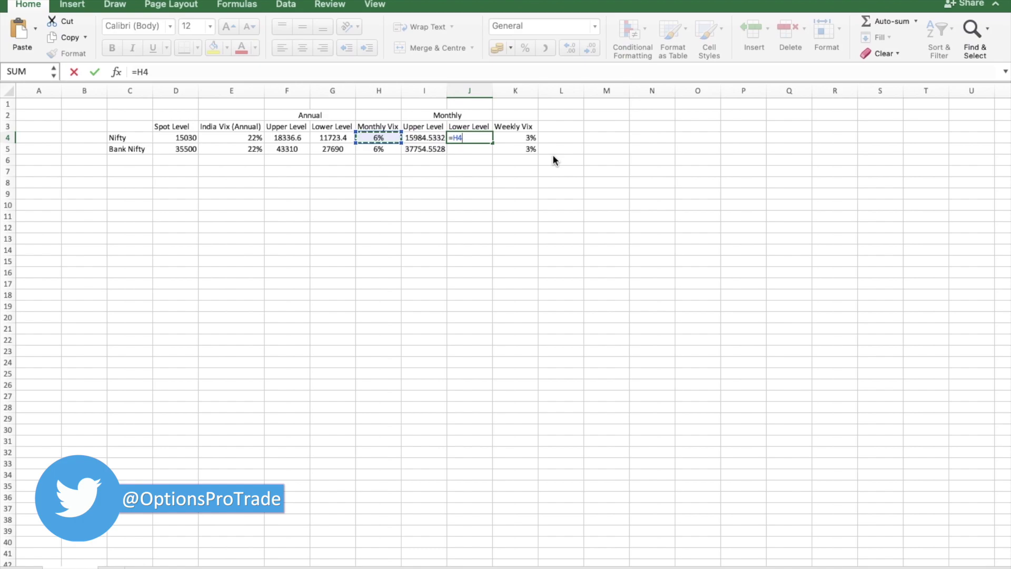
{"action": "key", "text": "BackSpace"}
{"action": "key", "text": "BackSpace"}
{"action": "type", "text": "("}
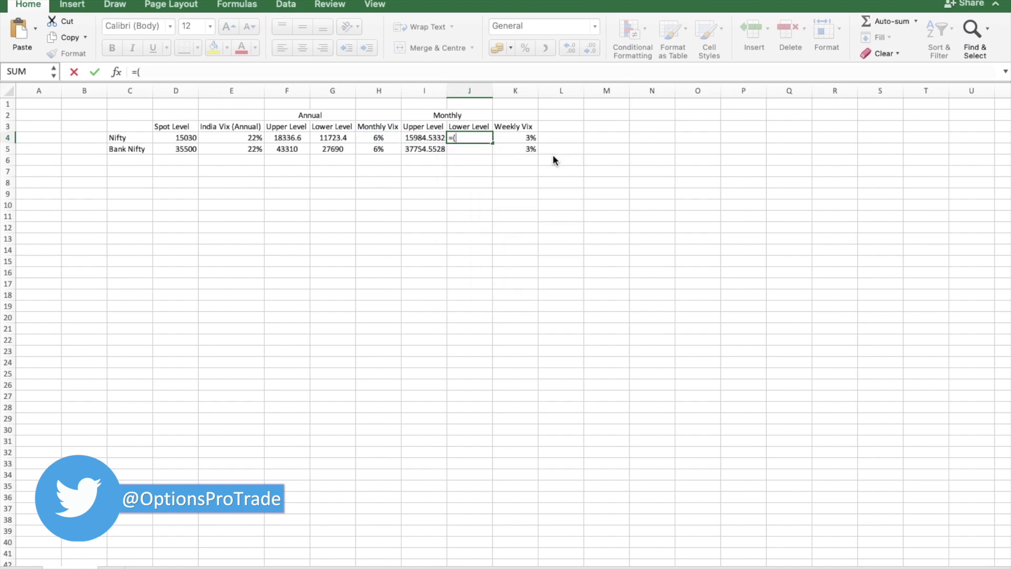
{"action": "left_click", "coordinate": [181, 137]}
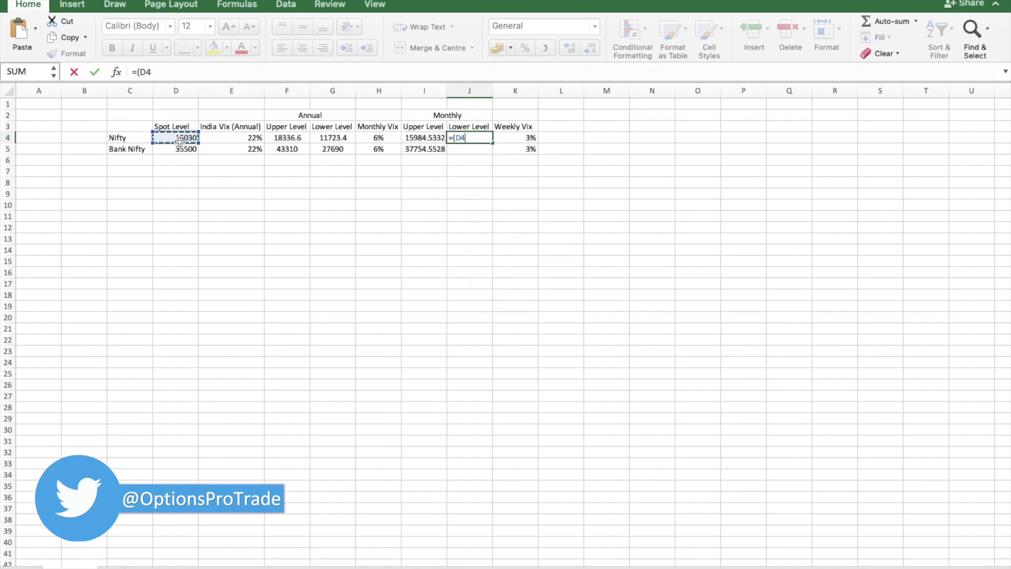
{"action": "type", "text": "-("}
{"action": "left_click", "coordinate": [189, 138]}
{"action": "type", "text": "*"}
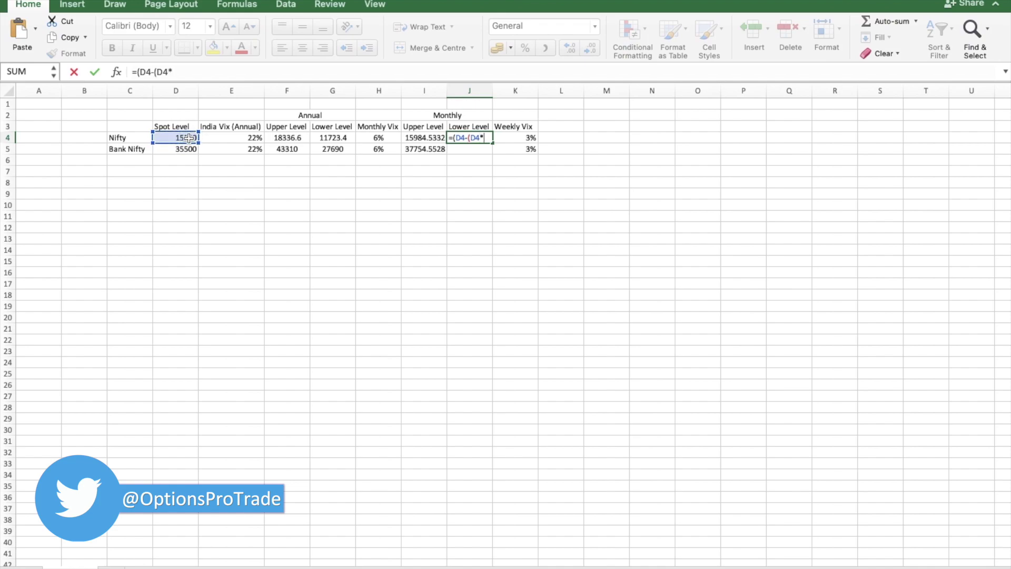
{"action": "left_click", "coordinate": [381, 139]}
{"action": "type", "text": "))"}
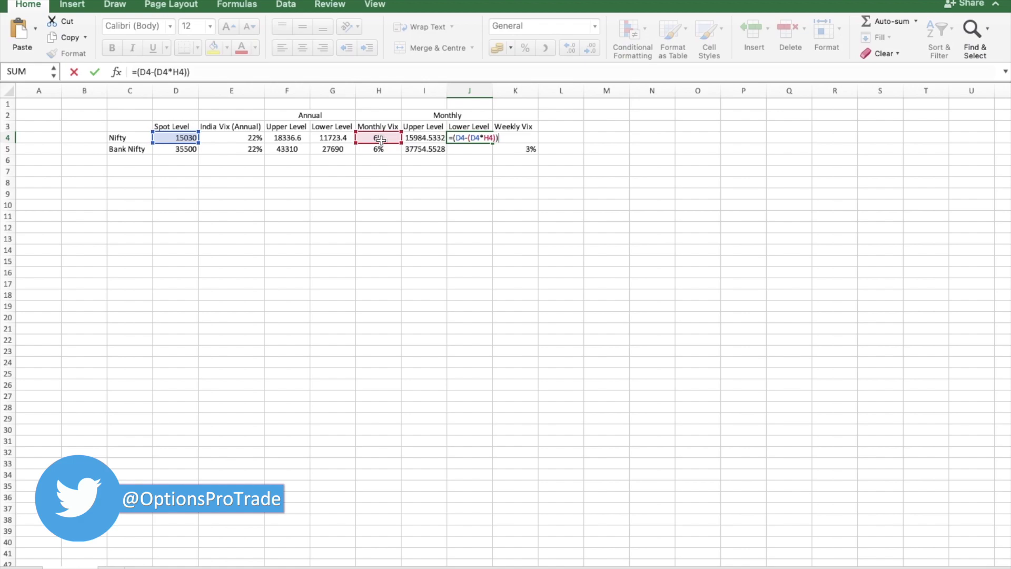
{"action": "key", "text": "Return"}
Fill the lower level formula down to J5 (33245.4472) and select the Monthly header block.
{"action": "key", "text": "Up"}
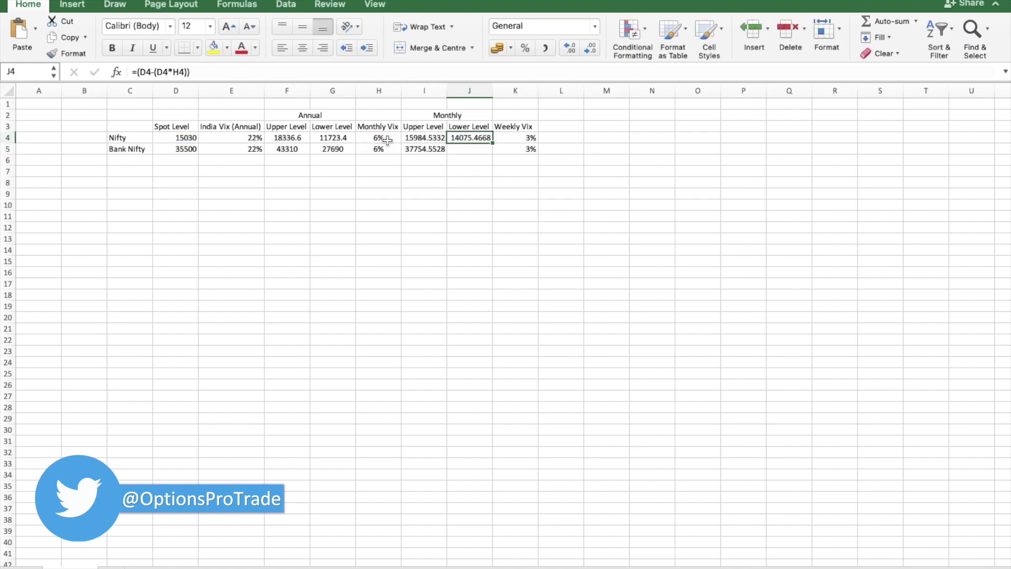
{"action": "left_click_drag", "start_coordinate": [492, 143], "coordinate": [492, 156]}
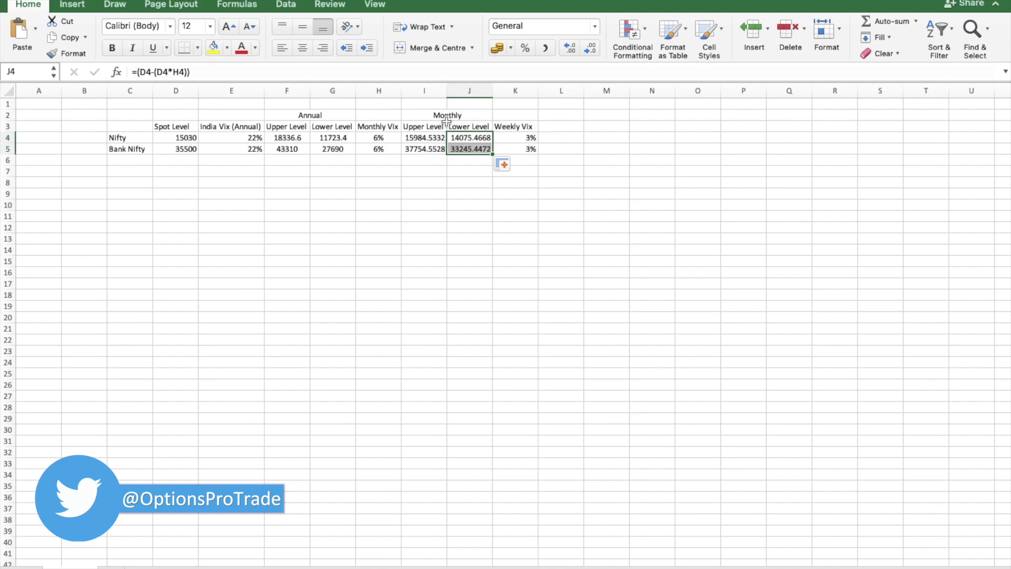
{"action": "left_click_drag", "start_coordinate": [446, 120], "coordinate": [463, 126]}
Copy the Monthly headers to L2:M3 and retitle the new block 'Weekly'.
{"action": "key", "text": "super+c"}
{"action": "key", "text": "Right"}
{"action": "key", "text": "Right"}
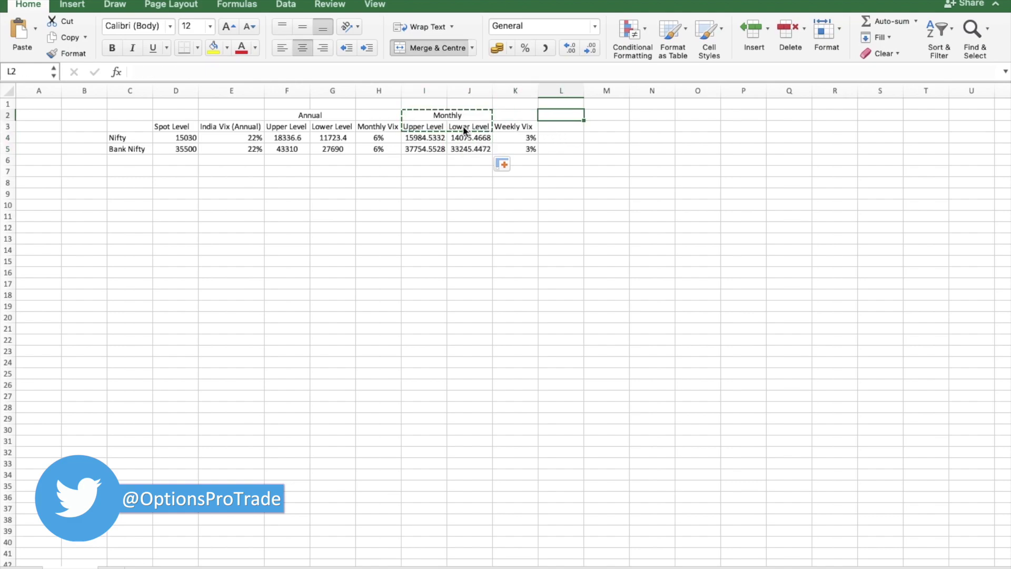
{"action": "key", "text": "super+v"}
{"action": "key", "text": "Right"}
{"action": "key", "text": "Left"}
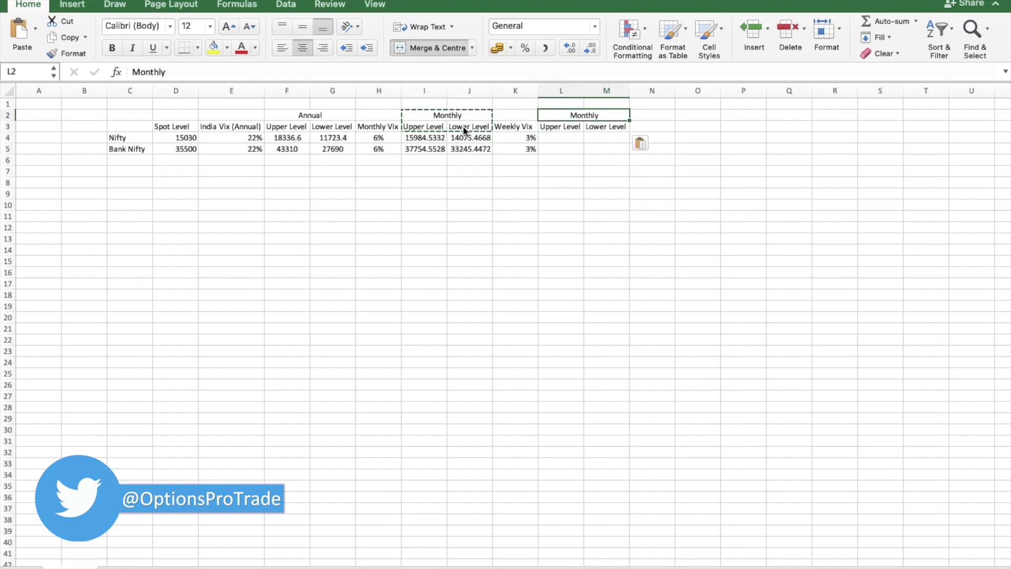
{"action": "type", "text": "Weekly"}
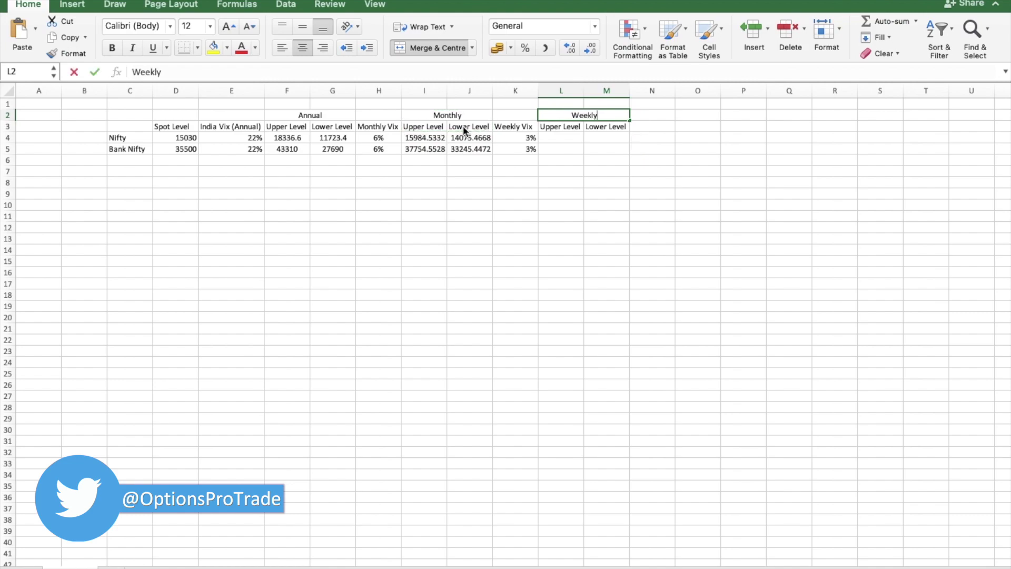
{"action": "key", "text": "Return"}
Enter =(D4+(D4*K4)) in L4 for Nifty's weekly upper level.
{"action": "key", "text": "Left"}
{"action": "key", "text": "Down"}
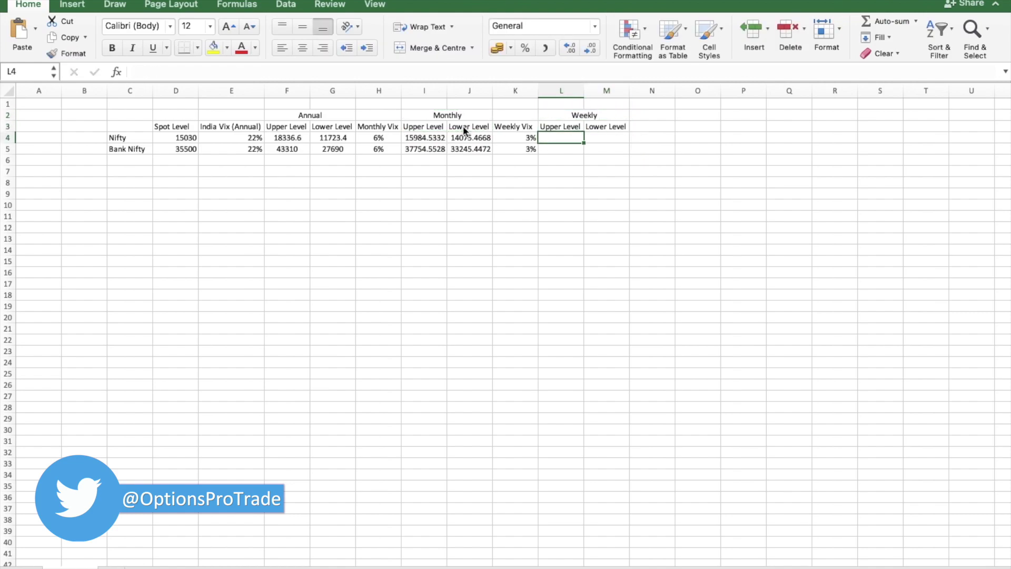
{"action": "type", "text": "=("}
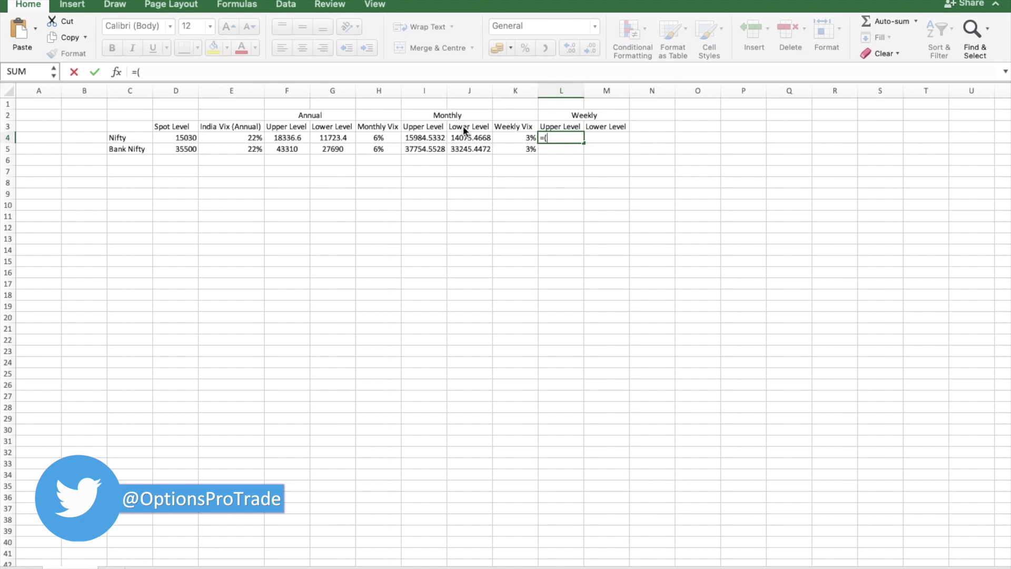
{"action": "key", "text": "Left"}
{"action": "key", "text": "Left"}
{"action": "key", "text": "Left"}
{"action": "key", "text": "Left"}
{"action": "key", "text": "Left"}
{"action": "key", "text": "Left"}
{"action": "key", "text": "Left"}
{"action": "key", "text": "Left"}
{"action": "type", "text": "+"}
{"action": "key", "text": "Left"}
{"action": "key", "text": "Left"}
{"action": "key", "text": "Left"}
{"action": "key", "text": "Left"}
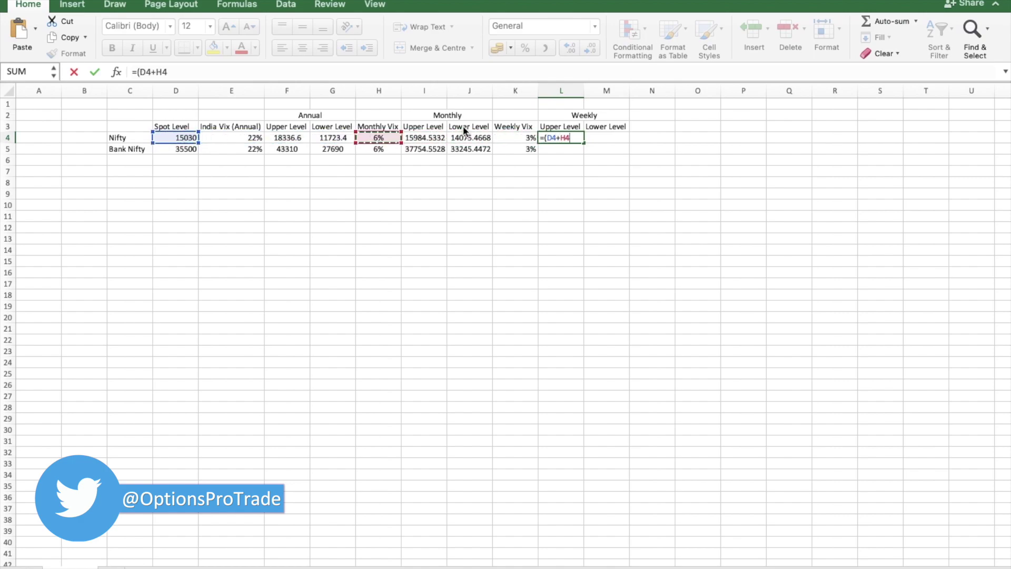
{"action": "key", "text": "BackSpace"}
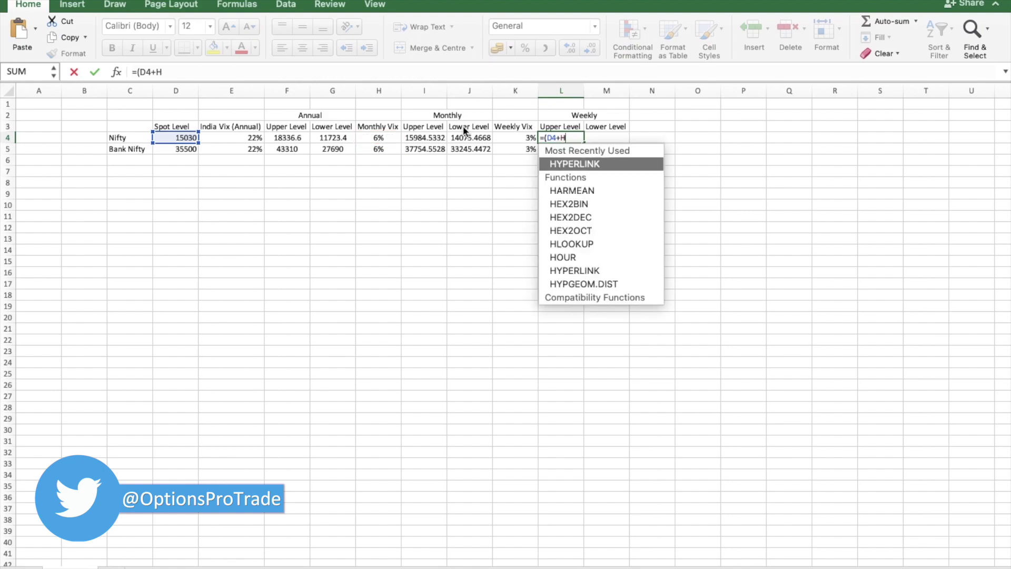
{"action": "key", "text": "BackSpace"}
{"action": "type", "text": "("}
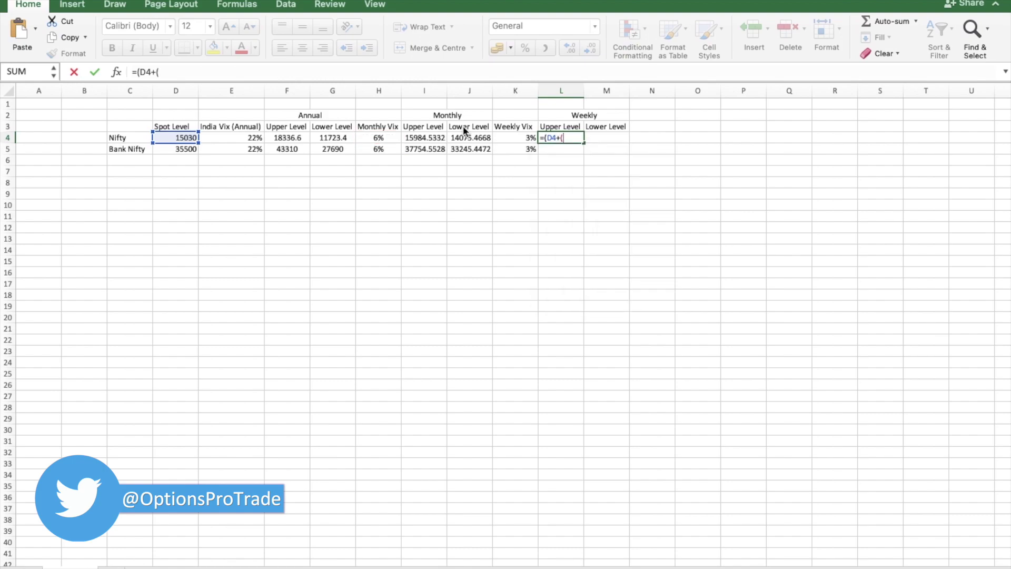
{"action": "left_click", "coordinate": [196, 138]}
{"action": "type", "text": "*"}
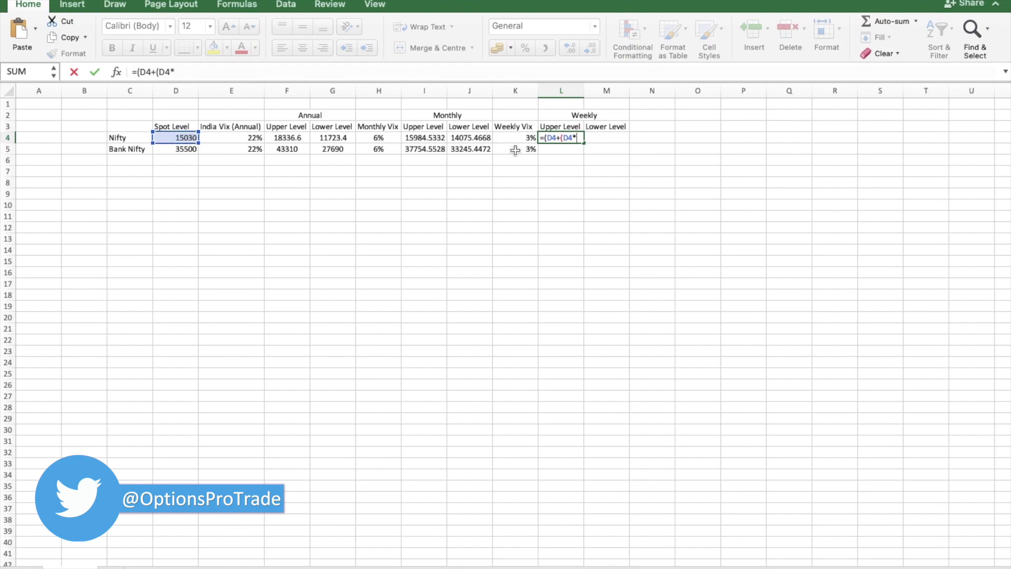
{"action": "left_click", "coordinate": [526, 138]}
{"action": "type", "text": "))"}
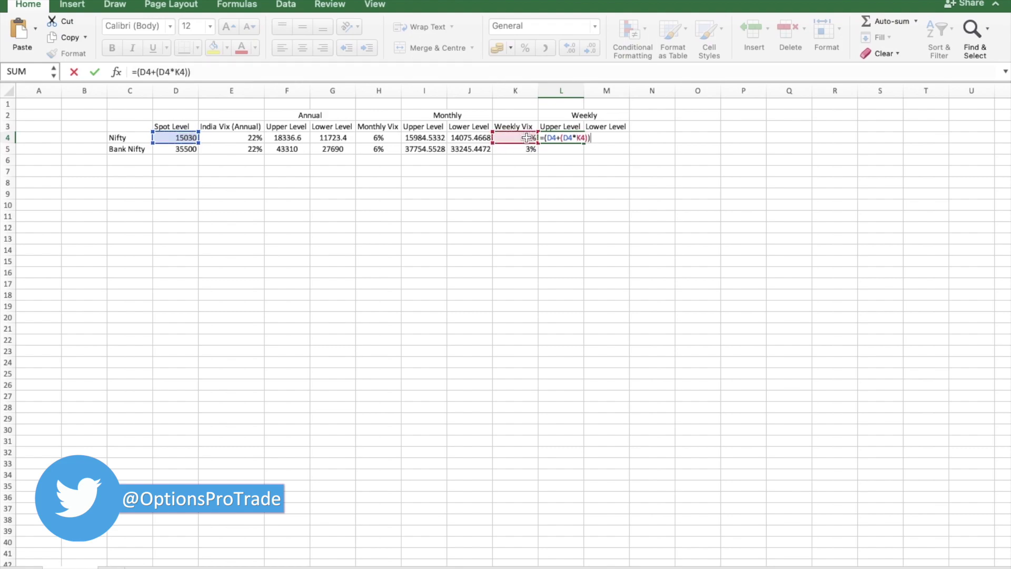
{"action": "key", "text": "Return"}
Enter =(D4-(D4*K4)) in M4 for Nifty's weekly lower level.
{"action": "key", "text": "Up"}
{"action": "key", "text": "Right"}
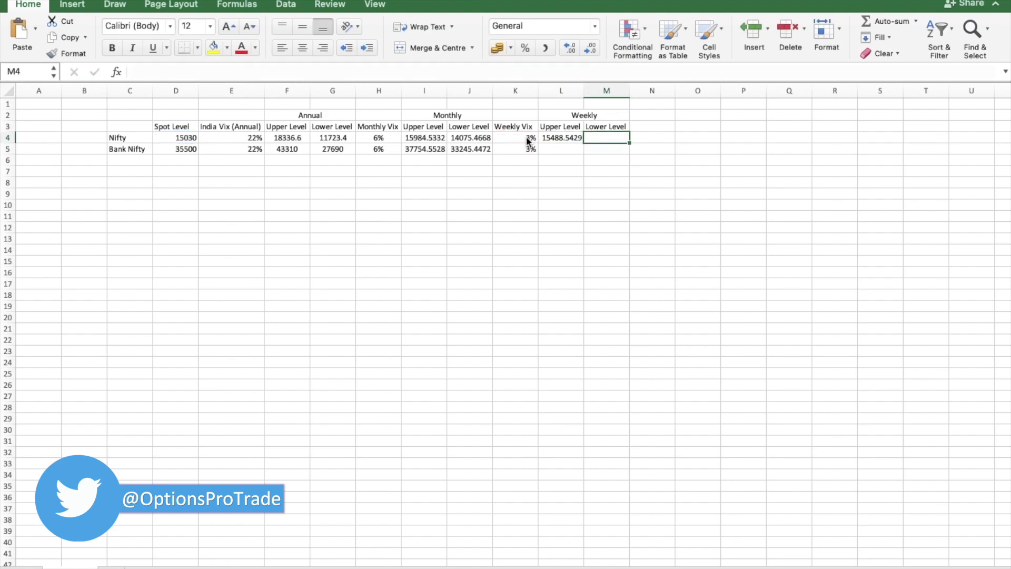
{"action": "type", "text": "=("}
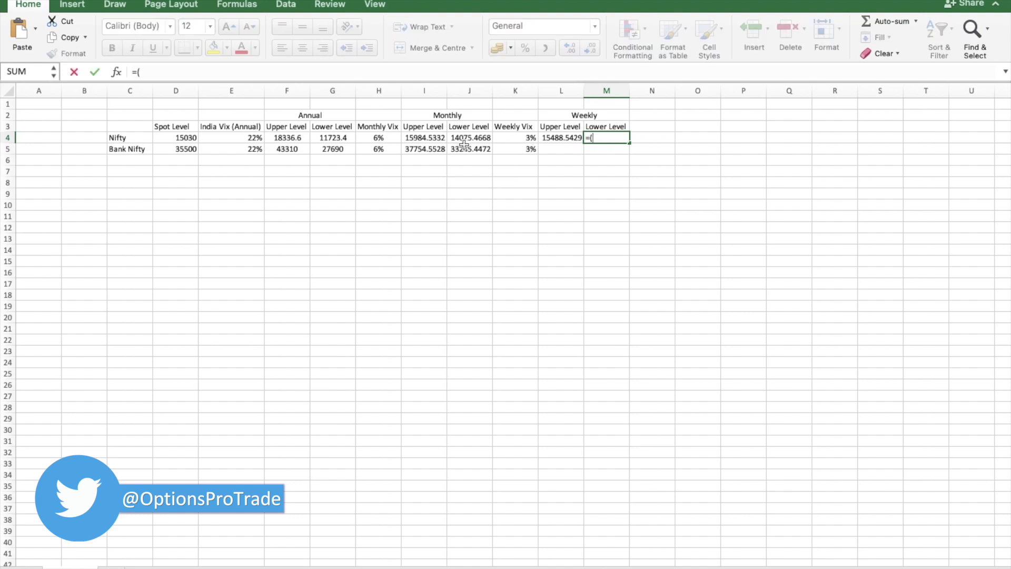
{"action": "left_click", "coordinate": [177, 140]}
{"action": "type", "text": "-"}
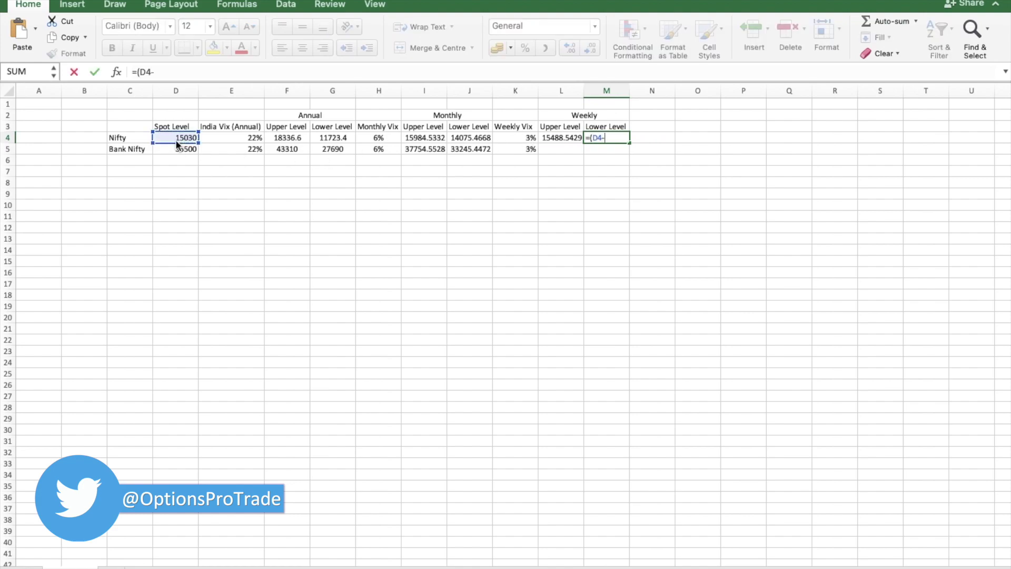
{"action": "type", "text": "("}
{"action": "left_click", "coordinate": [179, 139]}
{"action": "type", "text": "*"}
{"action": "left_click", "coordinate": [509, 140]}
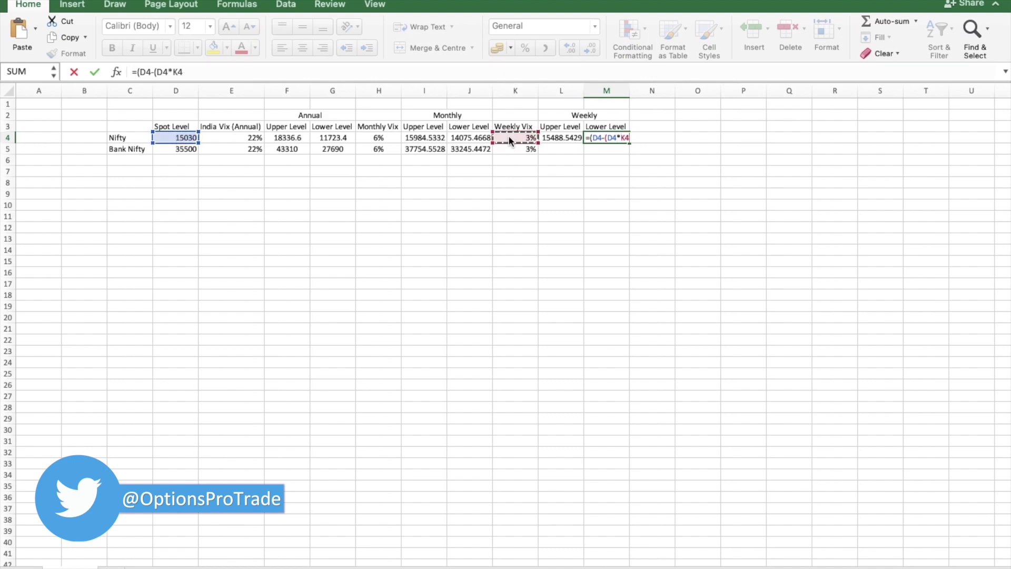
{"action": "type", "text": "))"}
{"action": "key", "text": "Return"}
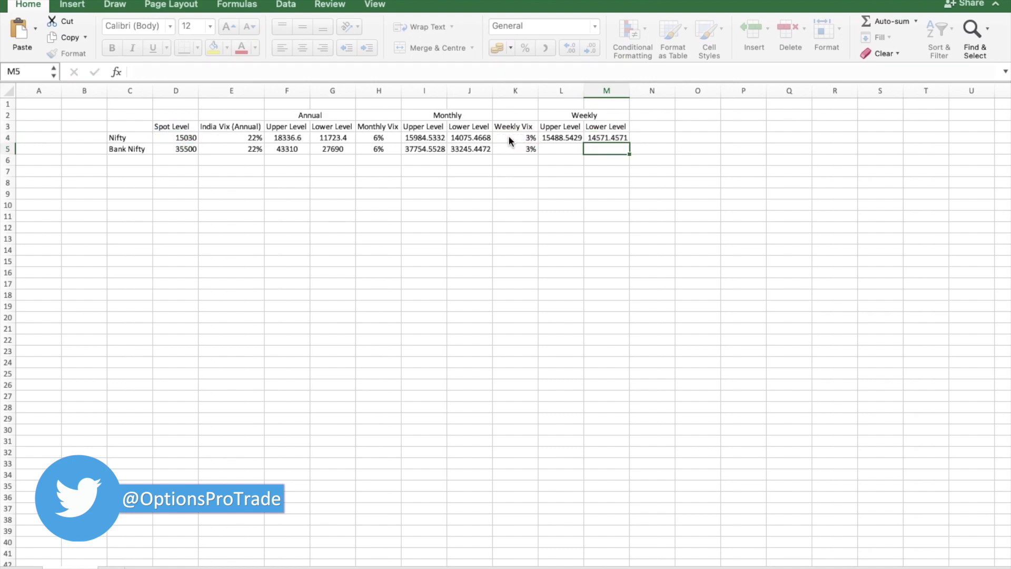
Copy both weekly formulas from L4:M4 into L5:M5 for Bank Nifty.
{"action": "key", "text": "Up"}
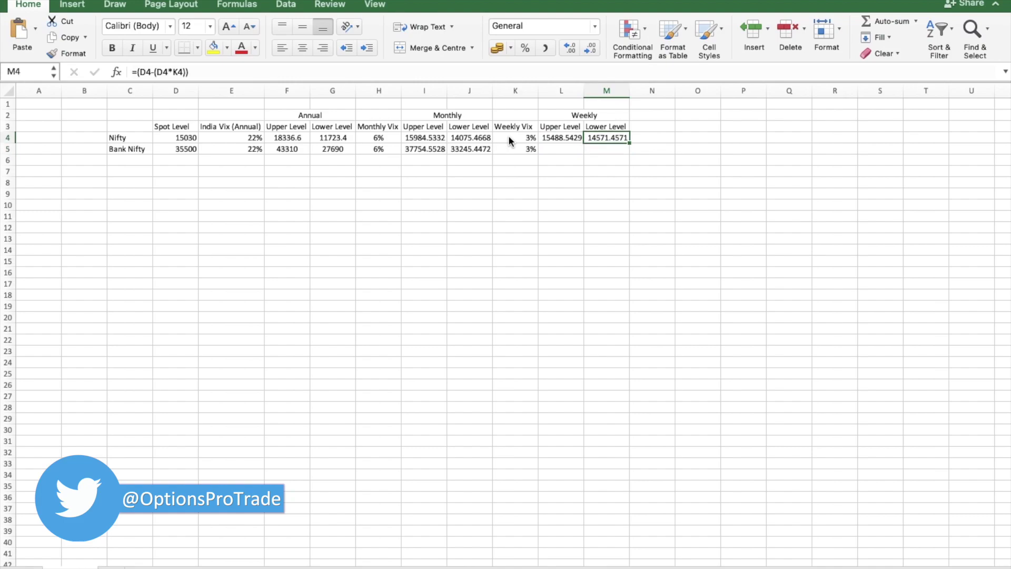
{"action": "key", "text": "Left"}
{"action": "key", "text": "shift+Right"}
{"action": "key", "text": "super+c"}
{"action": "key", "text": "Down"}
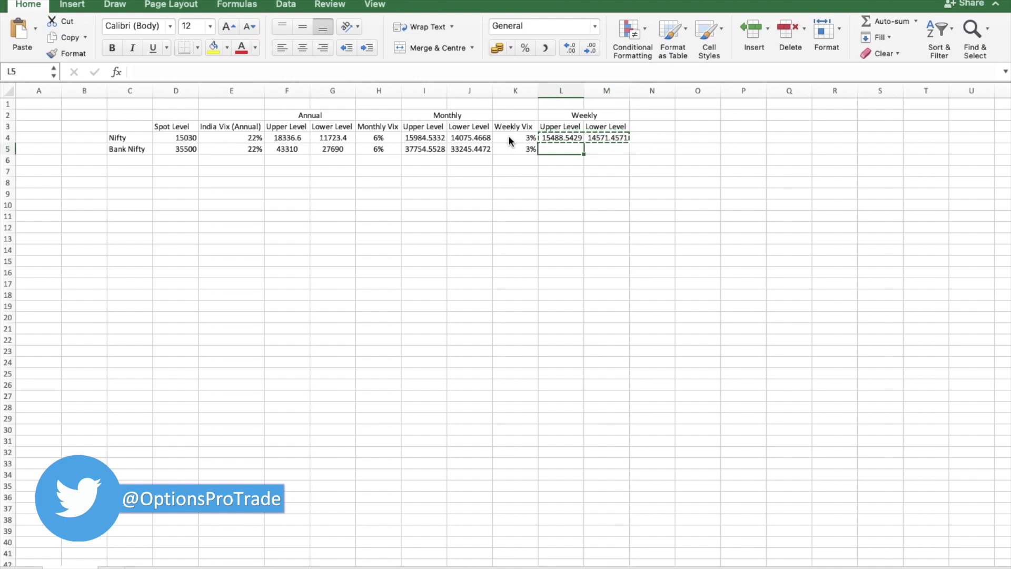
{"action": "key", "text": "super+v"}
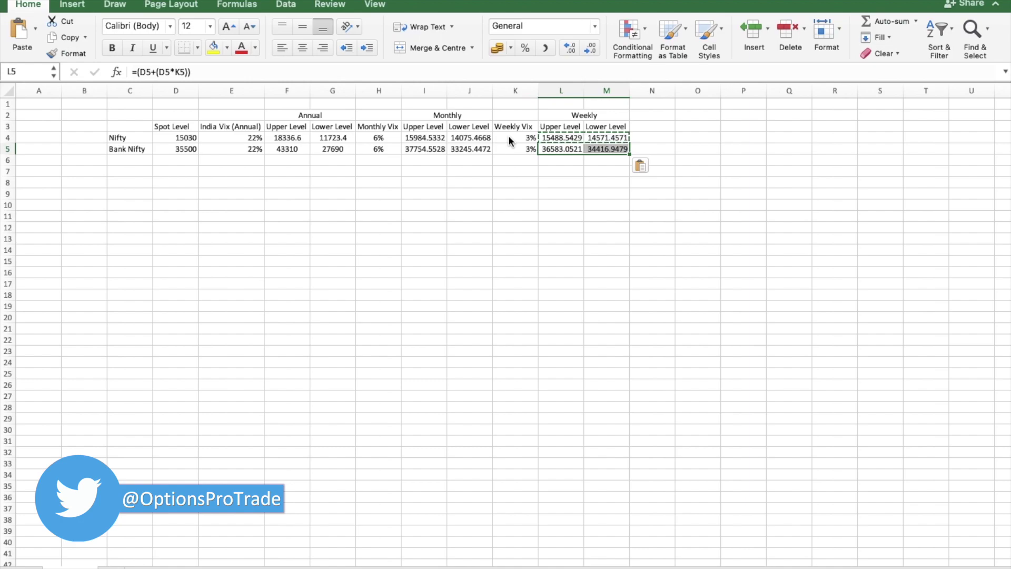
{"action": "left_click", "coordinate": [415, 142]}
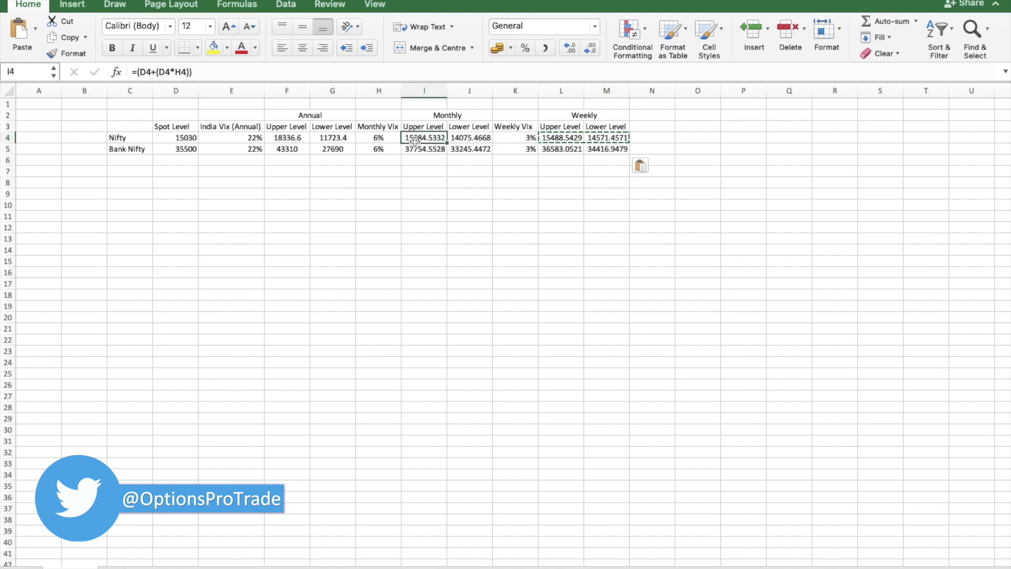
Round the monthly I4:J5 and weekly L4:M5 levels to whole numbers with Decrease Decimal.
{"action": "left_click_drag", "start_coordinate": [415, 141], "coordinate": [469, 150]}
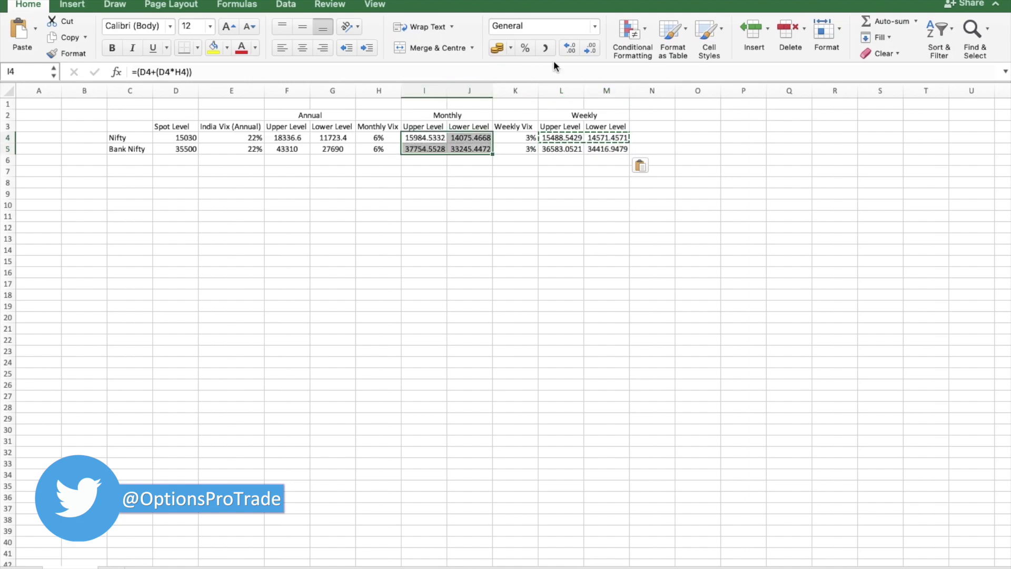
{"action": "left_click", "coordinate": [588, 48]}
{"action": "left_click", "coordinate": [588, 49]}
{"action": "left_click", "coordinate": [589, 49]}
{"action": "left_click", "coordinate": [588, 49]}
{"action": "left_click", "coordinate": [564, 138]}
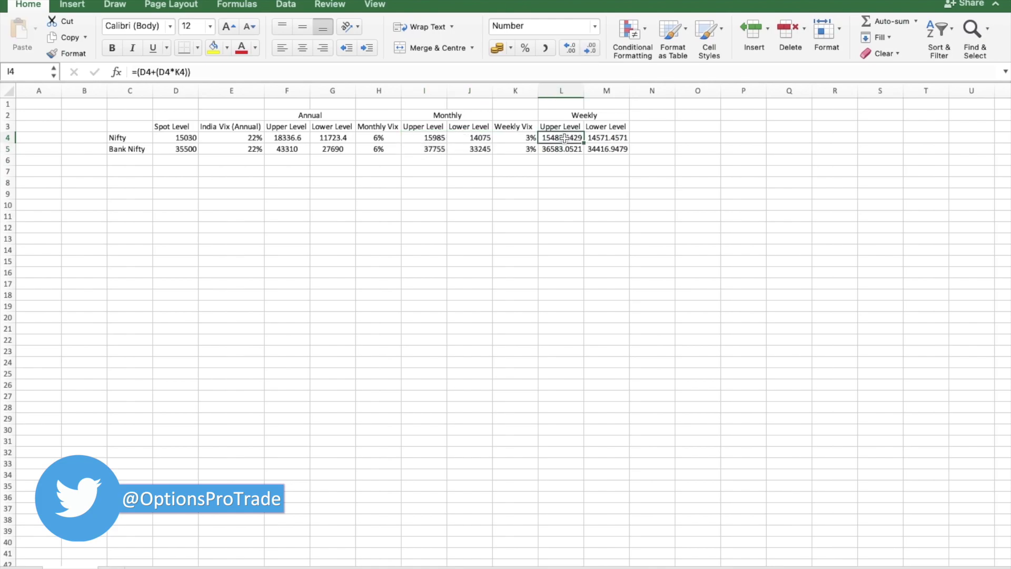
{"action": "left_click_drag", "start_coordinate": [564, 138], "coordinate": [605, 150]}
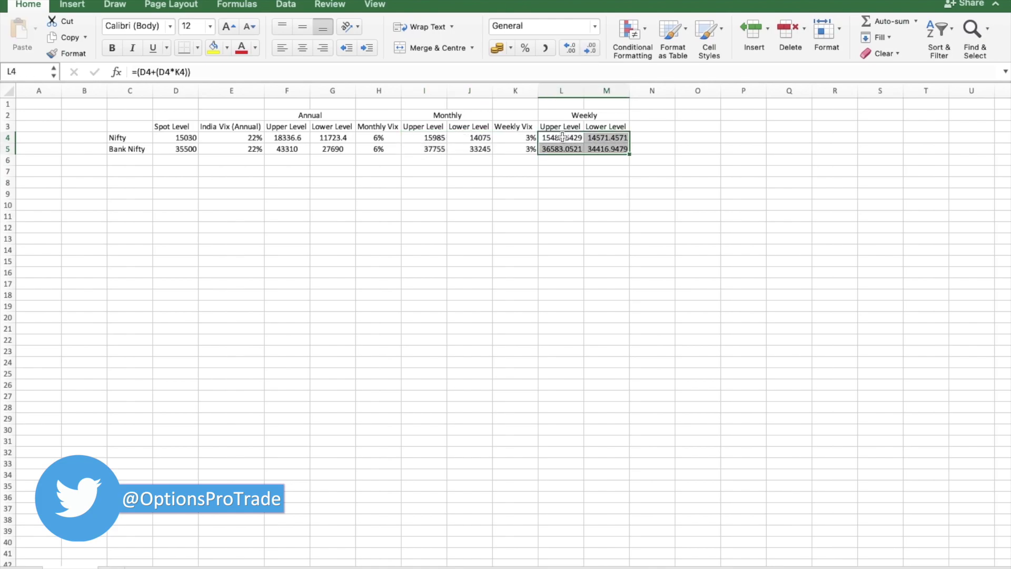
{"action": "left_click", "coordinate": [590, 50]}
{"action": "left_click", "coordinate": [590, 50]}
{"action": "left_click", "coordinate": [590, 50]}
{"action": "left_click", "coordinate": [590, 50]}
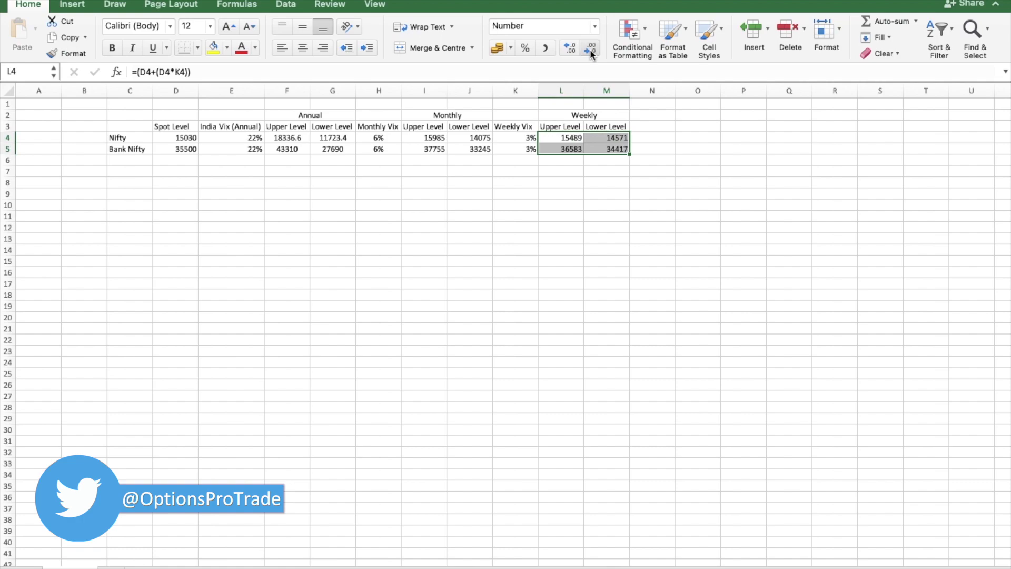
{"action": "left_click", "coordinate": [680, 149]}
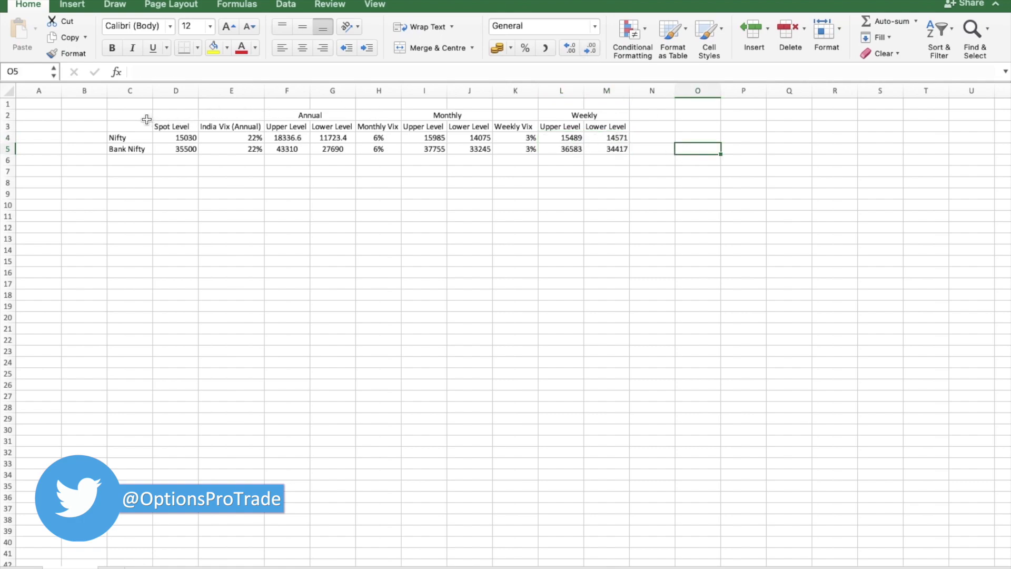
Centre the whole table C2:M5 and give every cell All Borders.
{"action": "left_click_drag", "start_coordinate": [143, 116], "coordinate": [580, 153]}
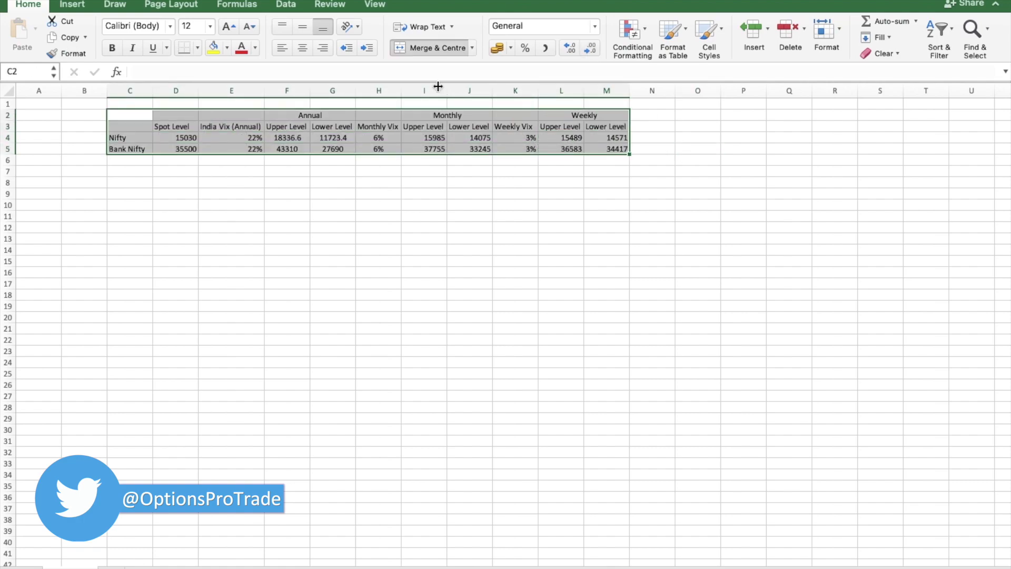
{"action": "left_click", "coordinate": [303, 48]}
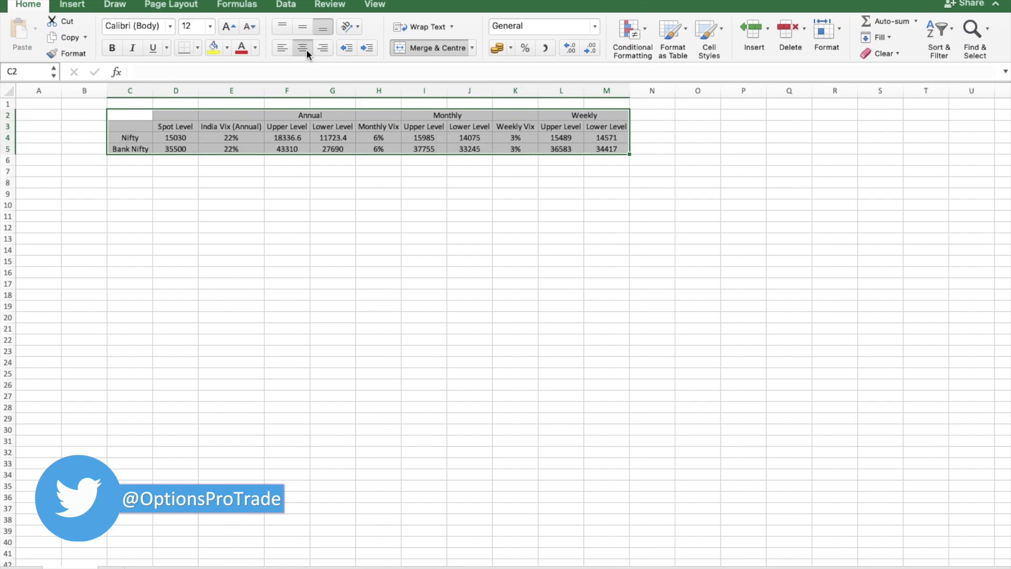
{"action": "left_click", "coordinate": [199, 47]}
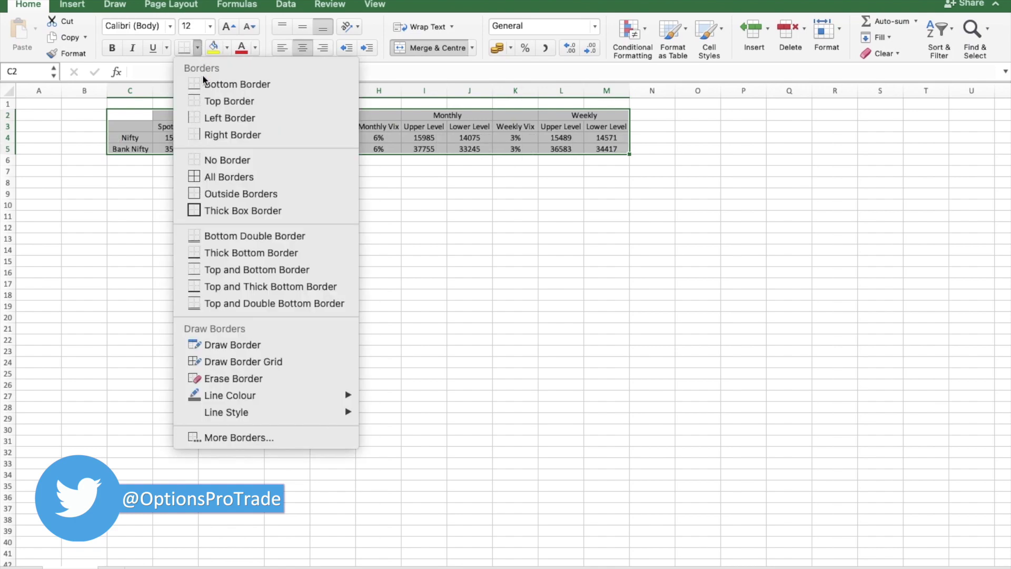
{"action": "left_click", "coordinate": [226, 177]}
{"action": "left_click", "coordinate": [380, 184]}
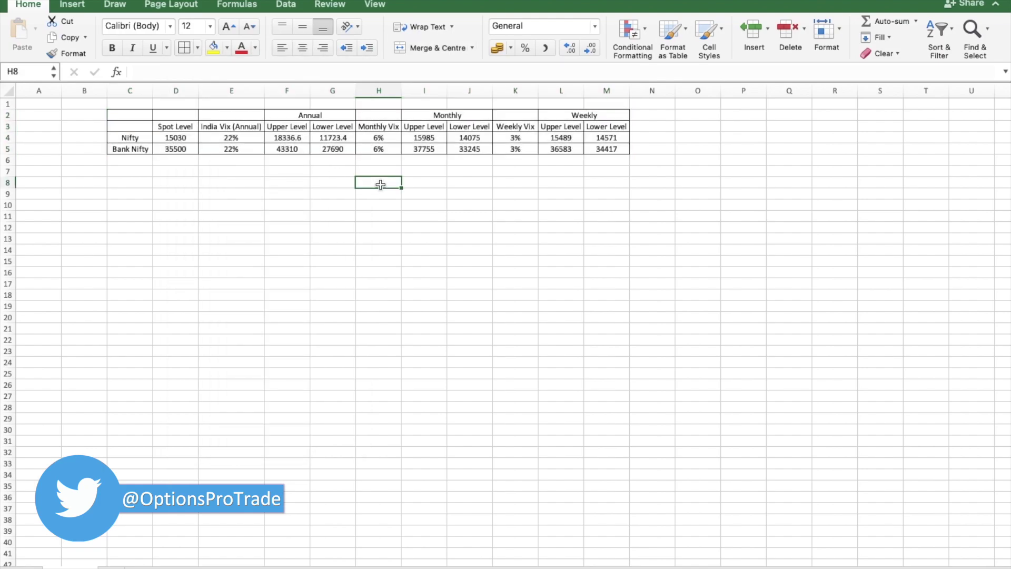
Round Nifty's annual lower level in G4 to a whole number.
{"action": "left_click", "coordinate": [349, 139]}
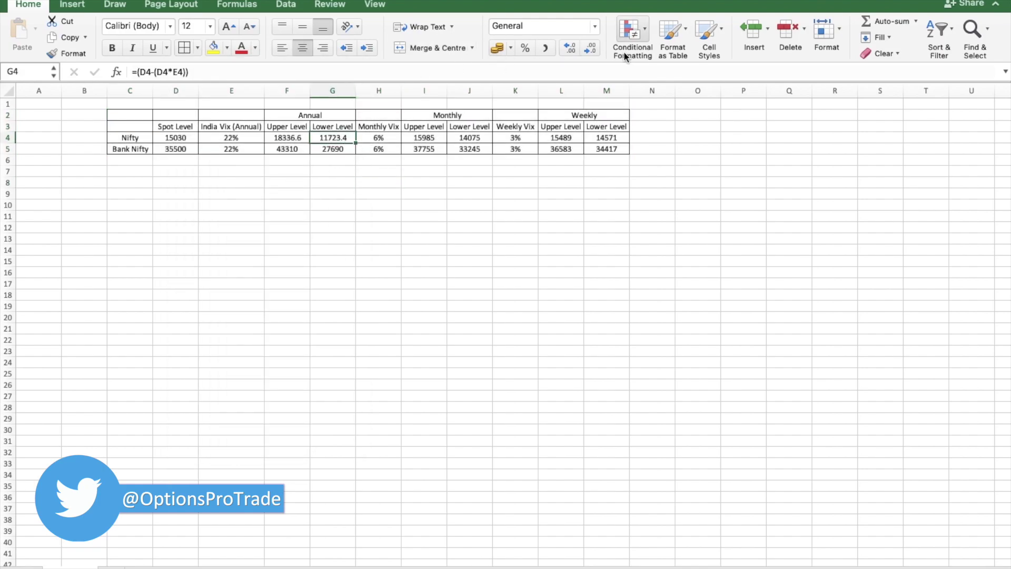
{"action": "left_click", "coordinate": [589, 48]}
{"action": "left_click", "coordinate": [697, 151]}
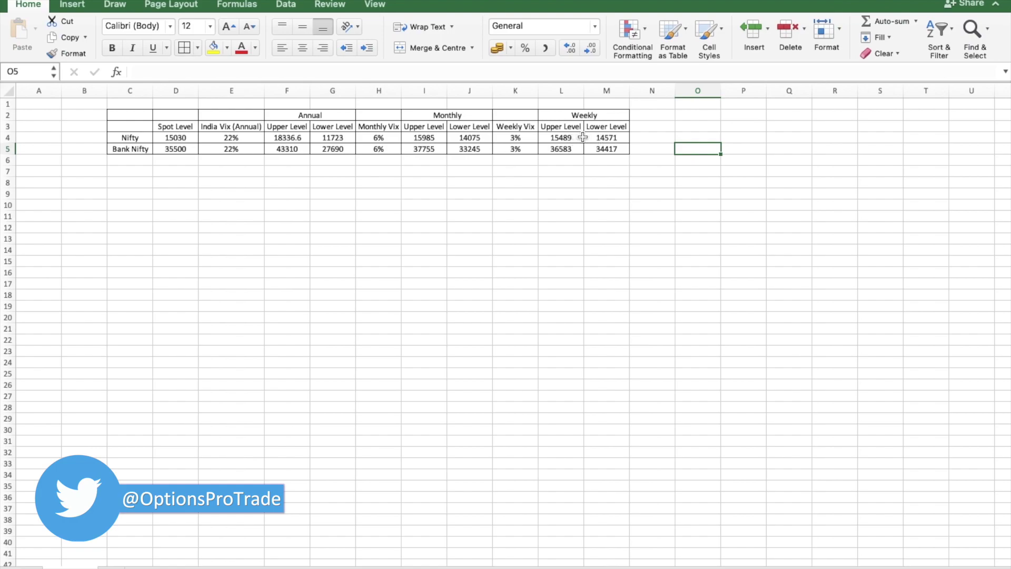
{"action": "left_click", "coordinate": [576, 138]}
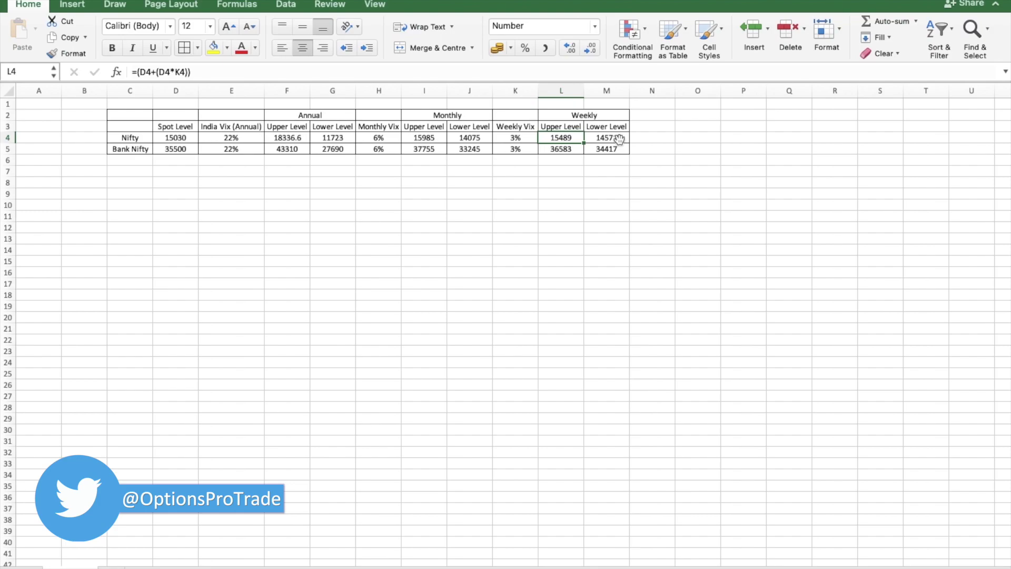
{"action": "left_click", "coordinate": [623, 138]}
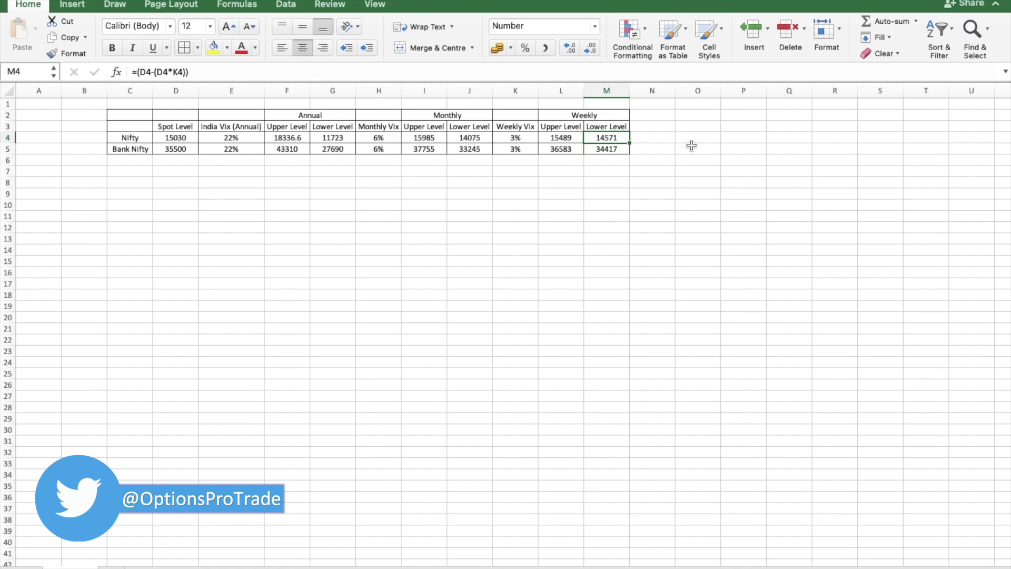
{"action": "left_click", "coordinate": [235, 140]}
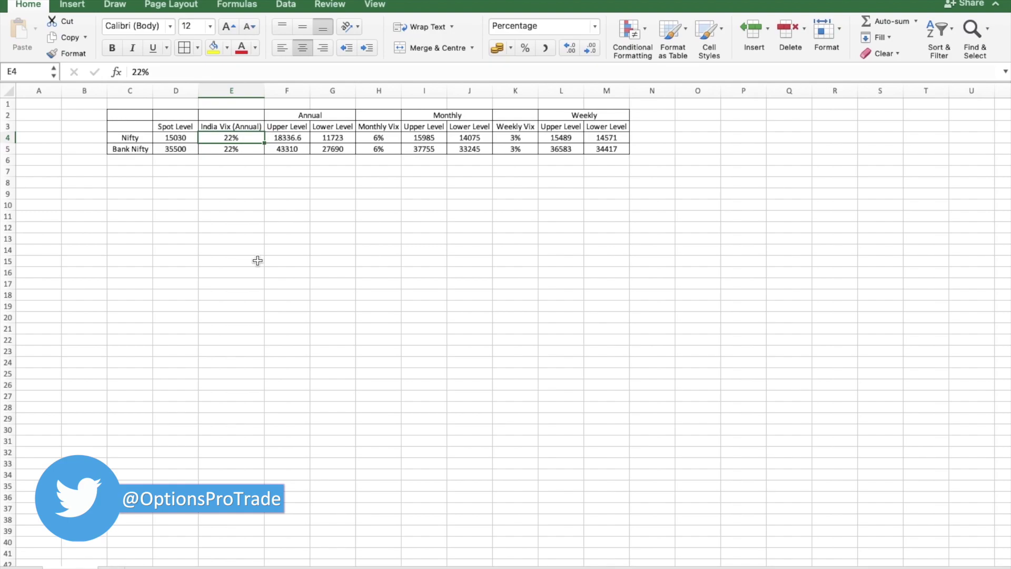
Set India Vix to 25 for Nifty and Bank Nifty, then check the weekly formulas.
{"action": "type", "text": "2"}
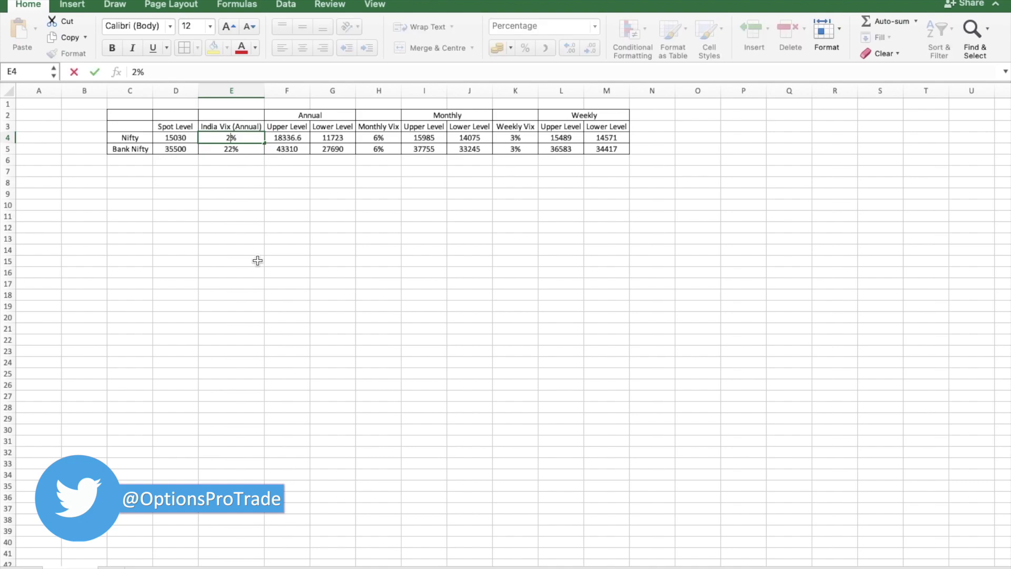
{"action": "type", "text": "5"}
{"action": "key", "text": "Return"}
{"action": "type", "text": "25"}
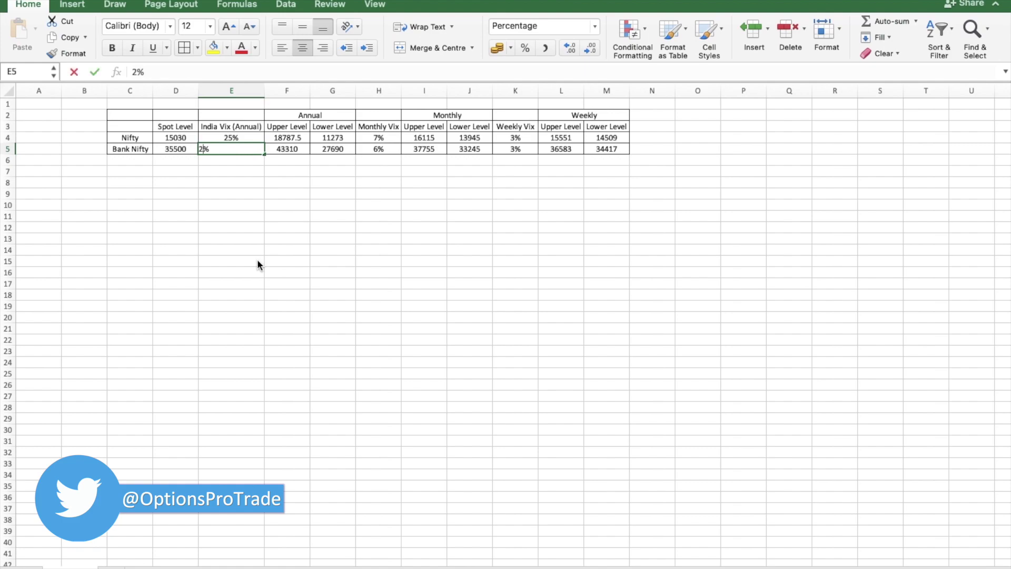
{"action": "key", "text": "Return"}
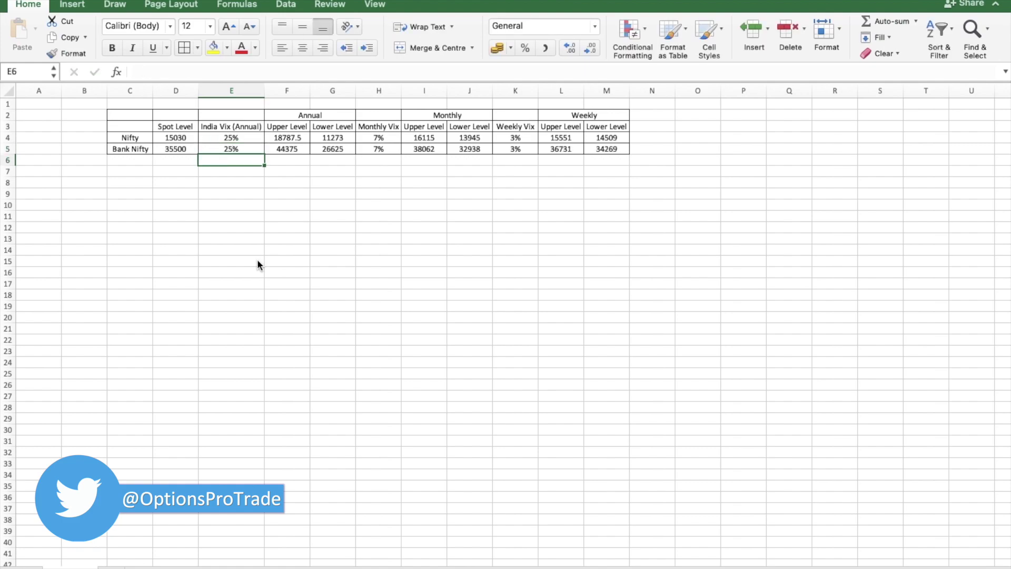
{"action": "left_click", "coordinate": [579, 137]}
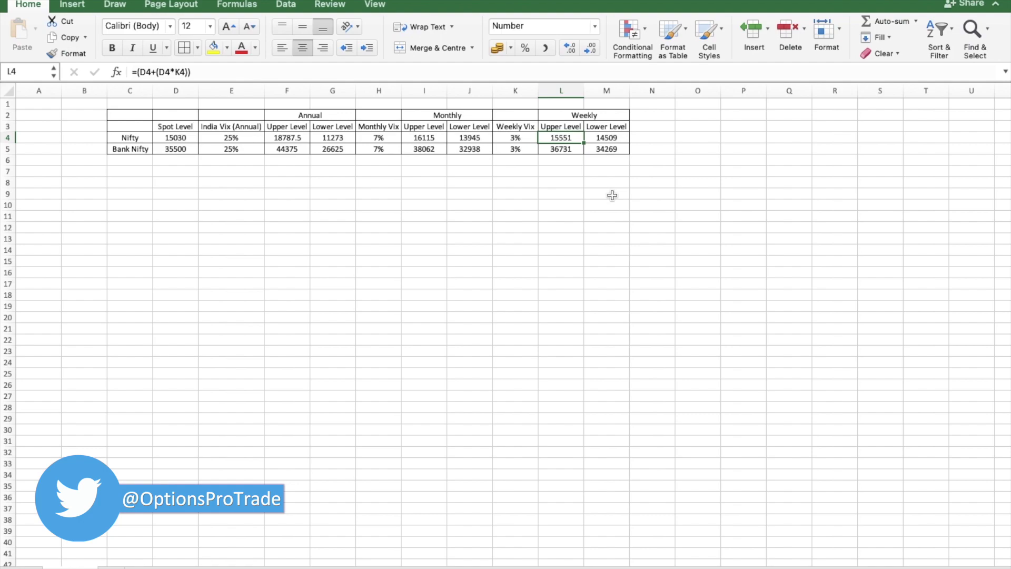
{"action": "key", "text": "Down"}
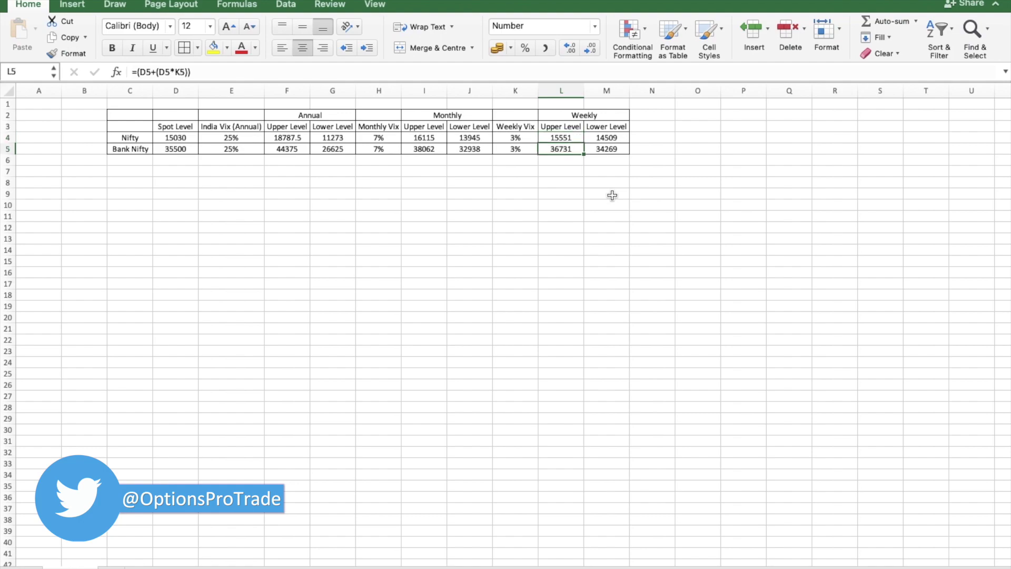
{"action": "key", "text": "Right"}
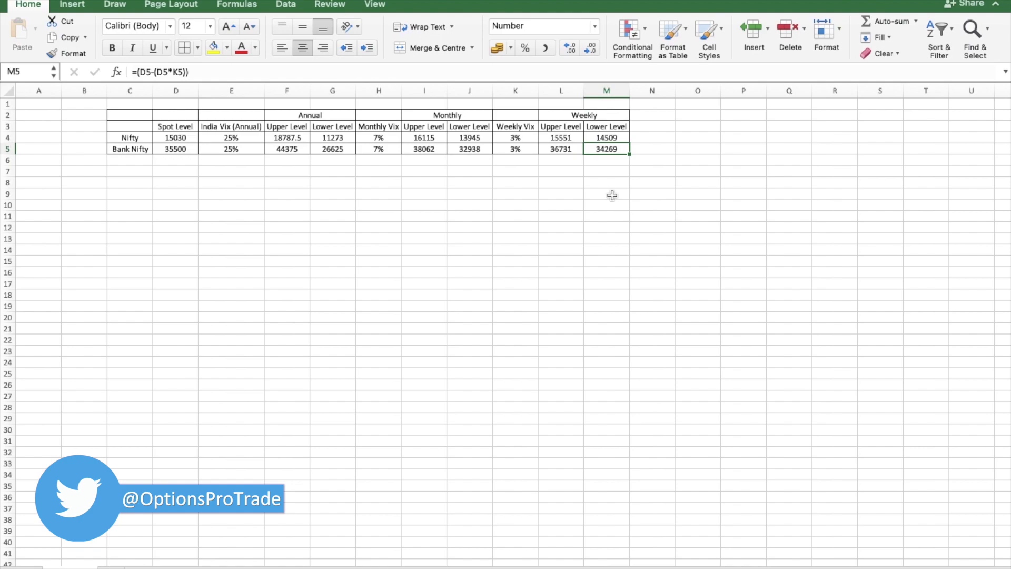
{"action": "key", "text": "Left"}
{"action": "key", "text": "Left"}
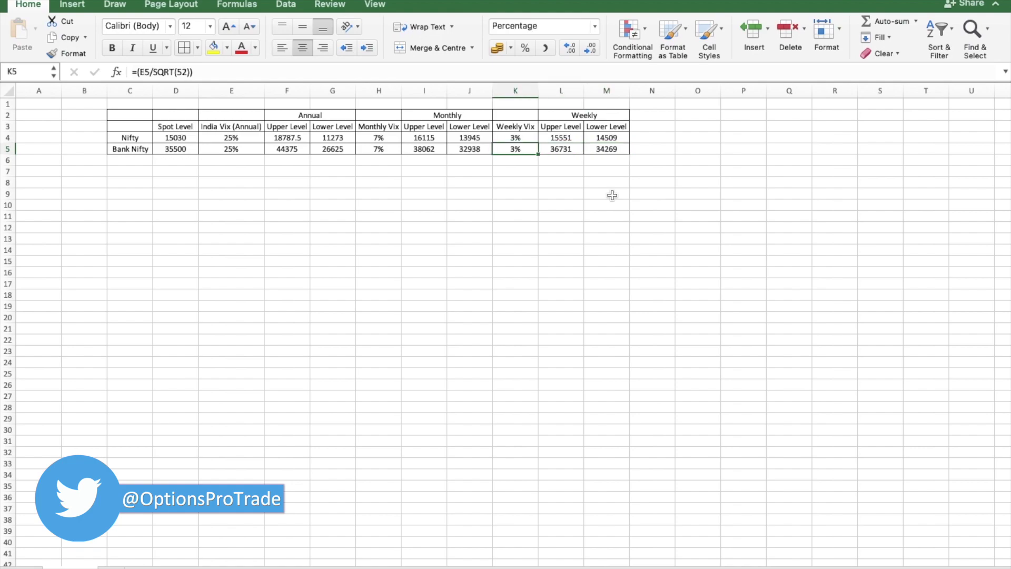
{"action": "key", "text": "Left"}
{"action": "key", "text": "Left"}
{"action": "key", "text": "Left"}
{"action": "key", "text": "Left"}
{"action": "key", "text": "Left"}
{"action": "key", "text": "Left"}
{"action": "key", "text": "Up"}
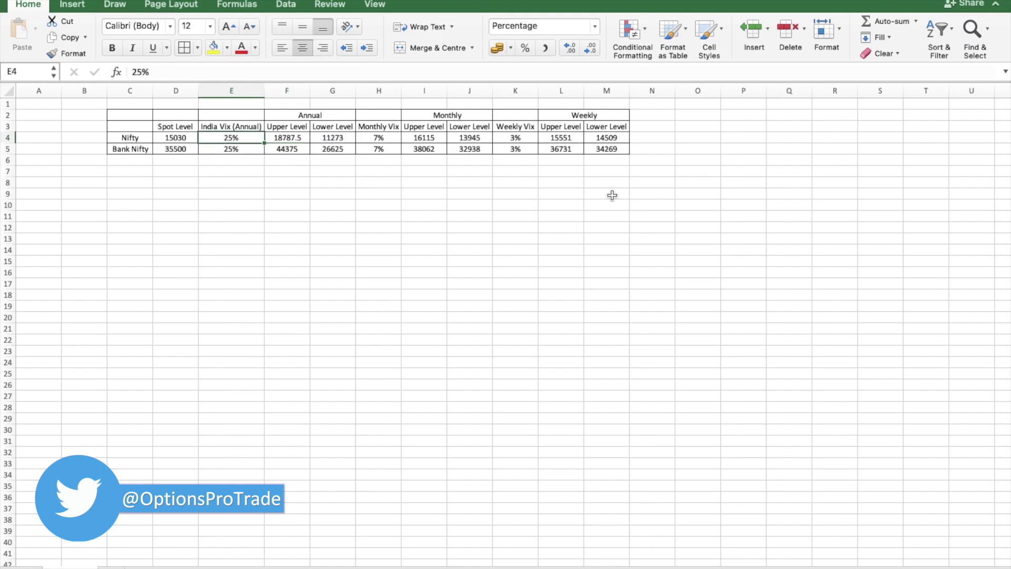
Change India Vix to 28 in E4 and E5 for both indices.
{"action": "type", "text": "28"}
{"action": "key", "text": "Return"}
{"action": "type", "text": "2"}
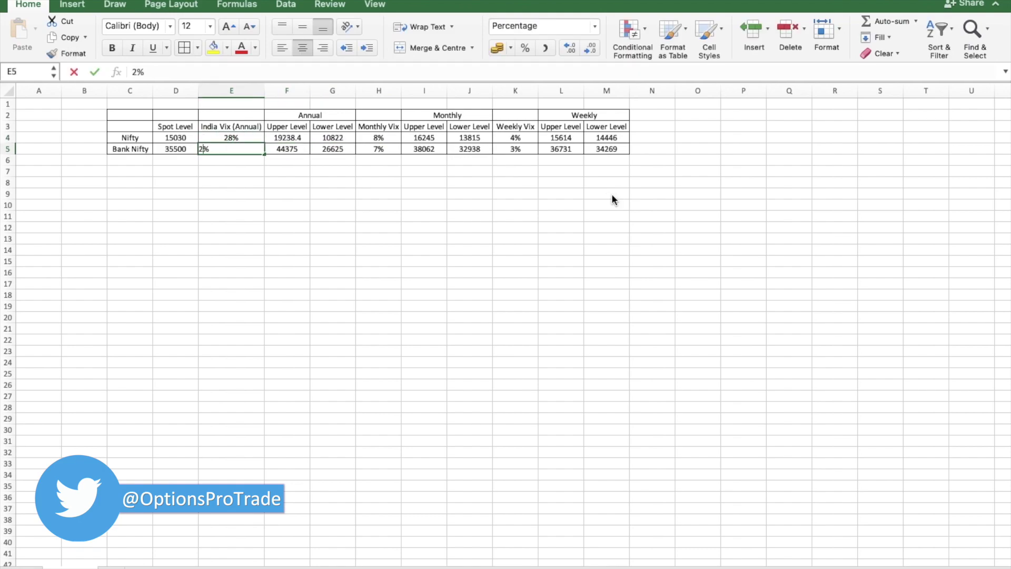
{"action": "type", "text": "8"}
{"action": "key", "text": "Return"}
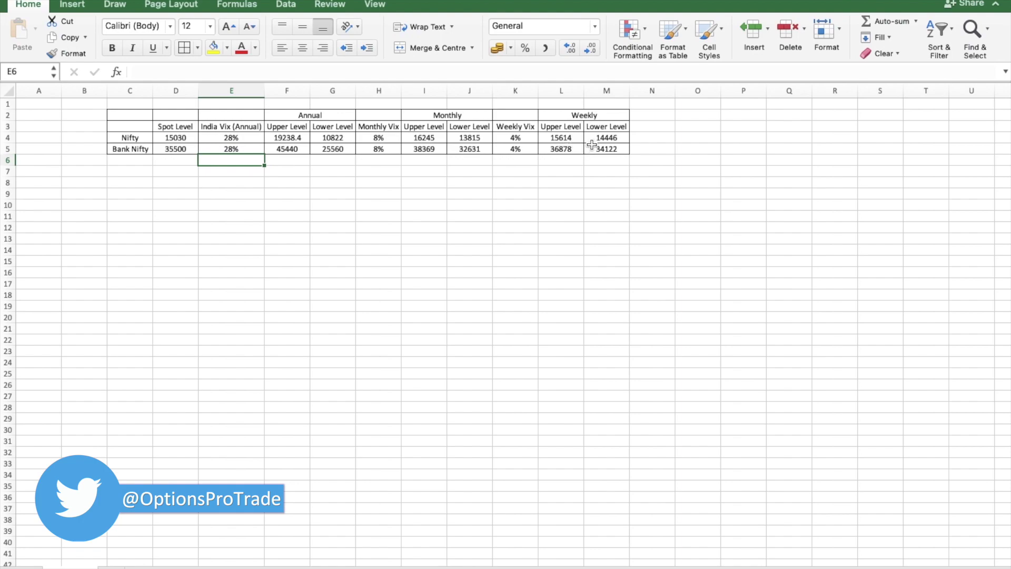
Enter 25 in E4 and E5 to restore India Vix for Nifty and Bank Nifty.
{"action": "left_click", "coordinate": [253, 139]}
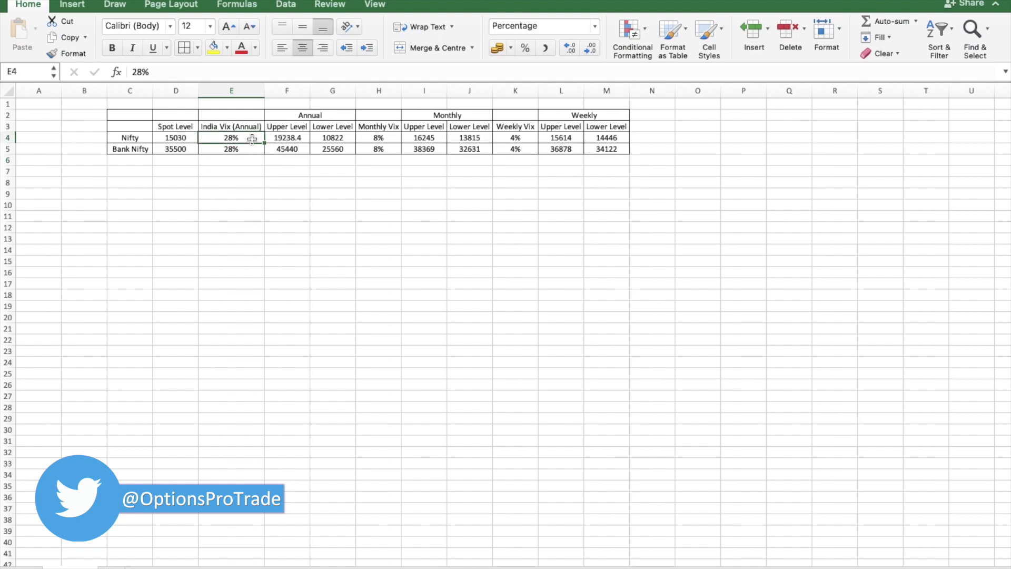
{"action": "type", "text": "25"}
{"action": "key", "text": "Return"}
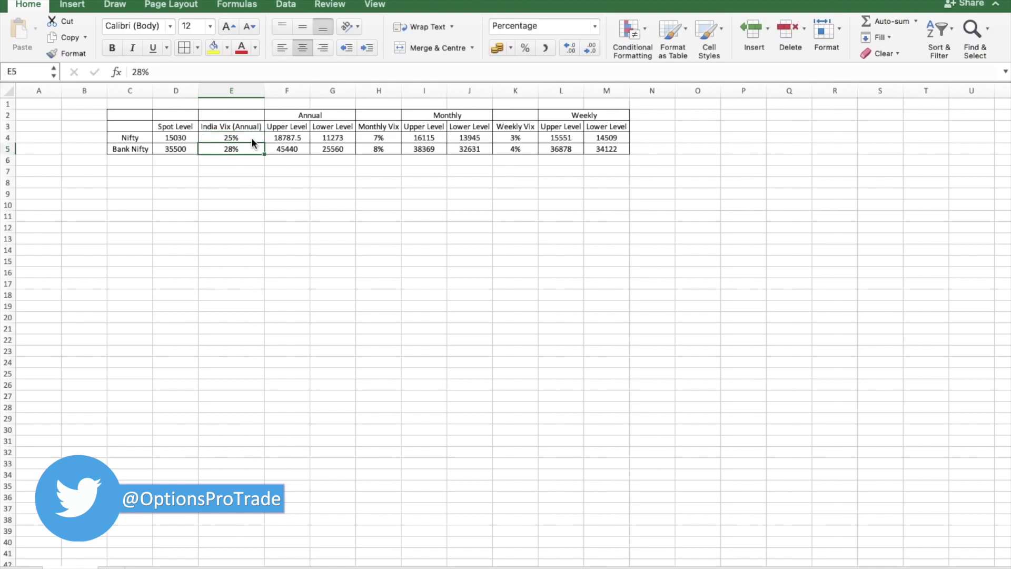
{"action": "type", "text": "25"}
{"action": "key", "text": "Return"}
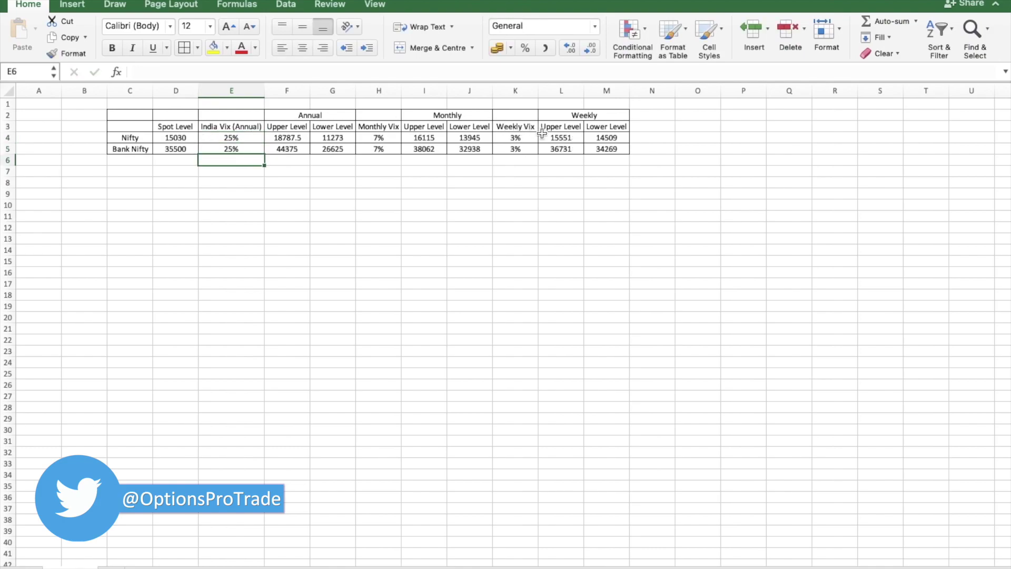